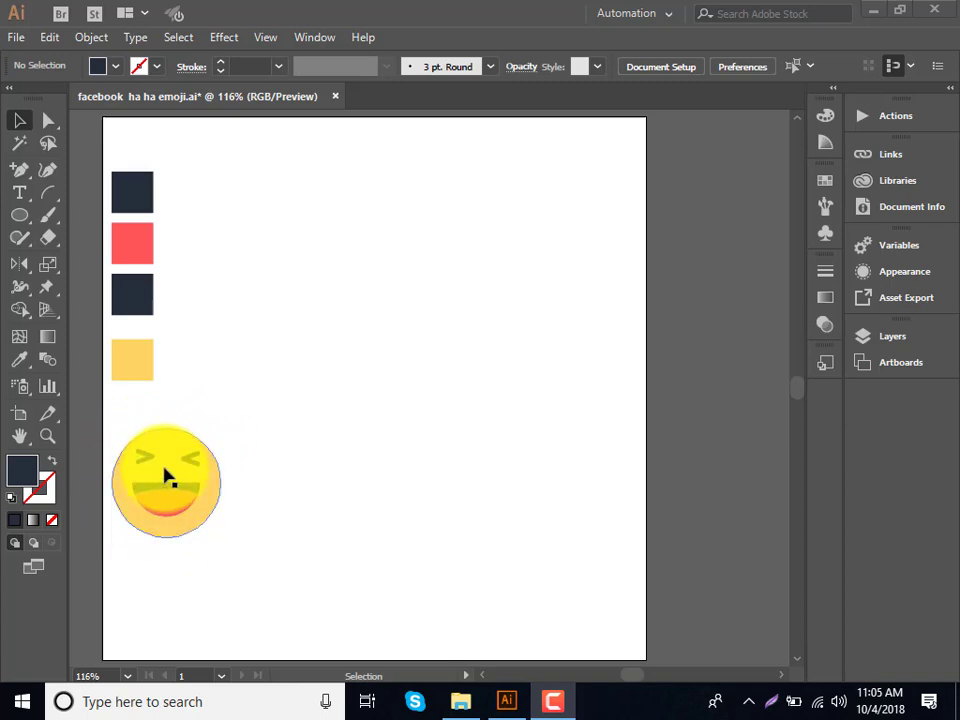
Draw a 100 × 100 px circle beside the reference emoji with the Ellipse Tool.
{"action": "left_click", "coordinate": [24, 223]}
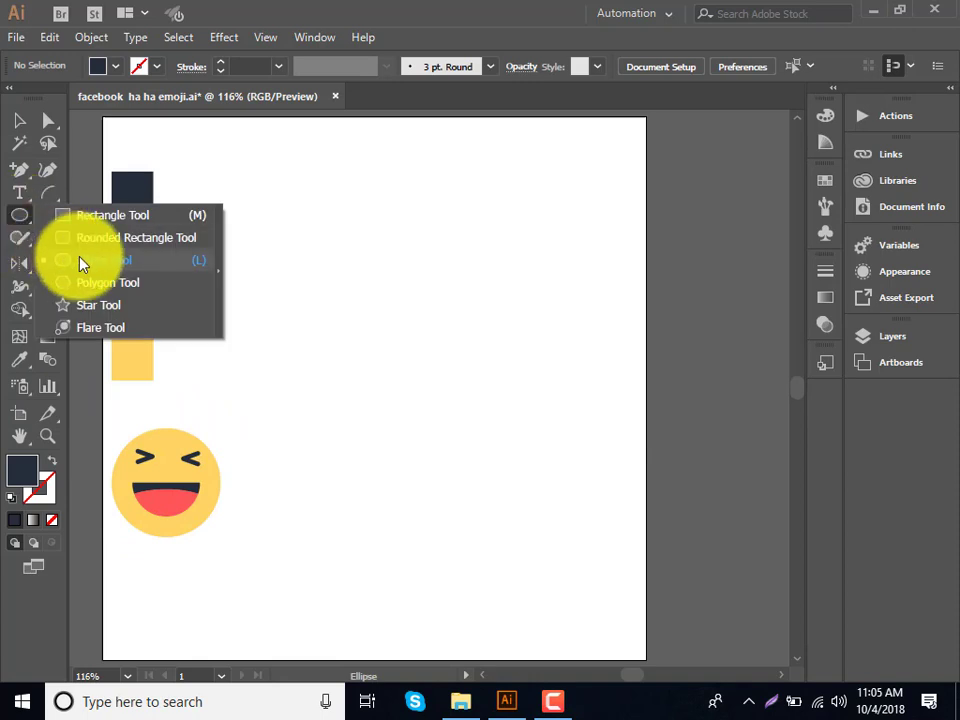
{"action": "left_click", "coordinate": [81, 263]}
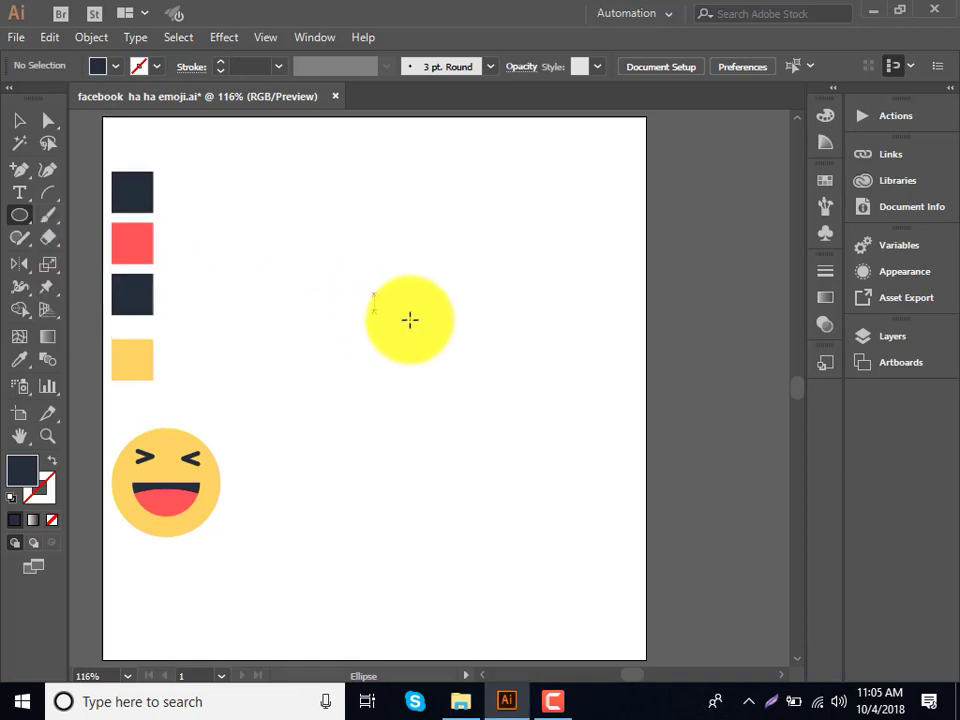
{"action": "left_click", "coordinate": [425, 310]}
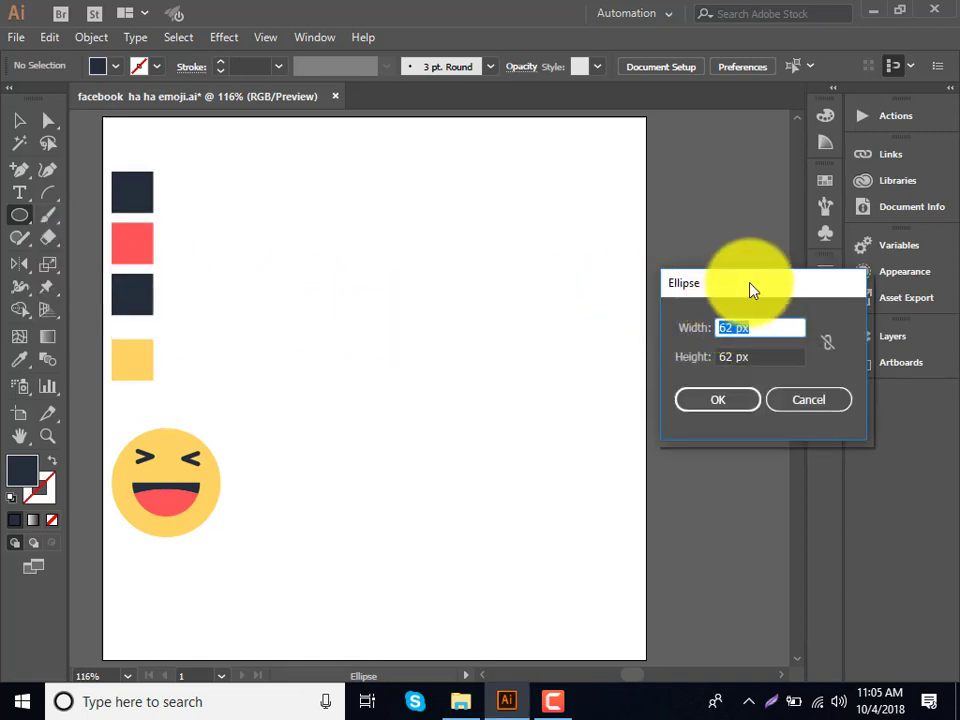
{"action": "left_click_drag", "start_coordinate": [752, 284], "coordinate": [495, 228]}
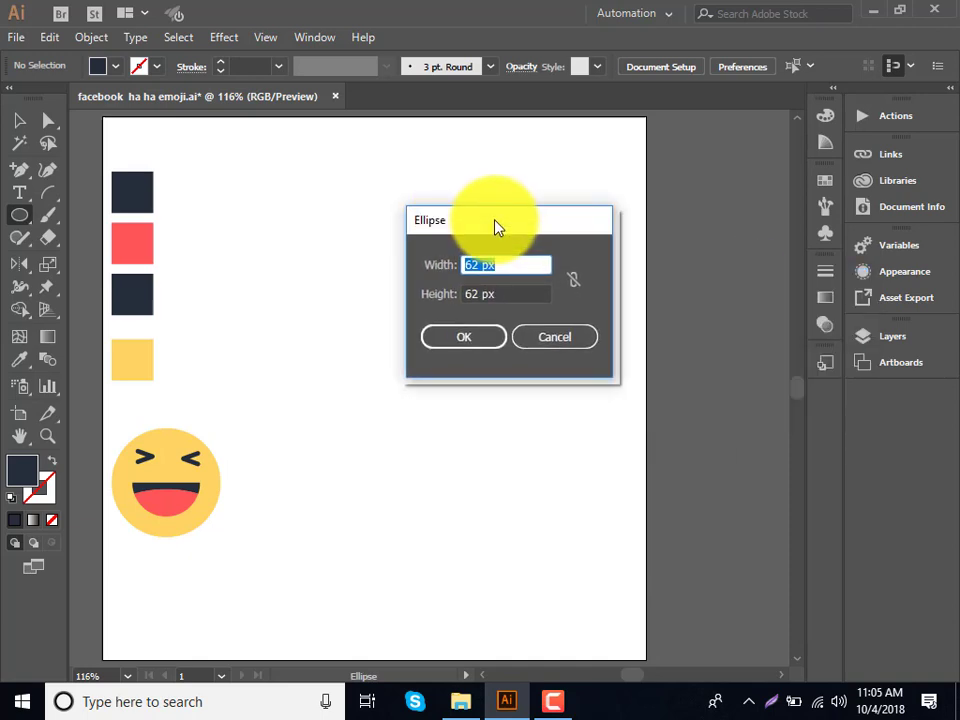
{"action": "type", "text": "100"}
{"action": "key", "text": "Tab"}
{"action": "type", "text": "100"}
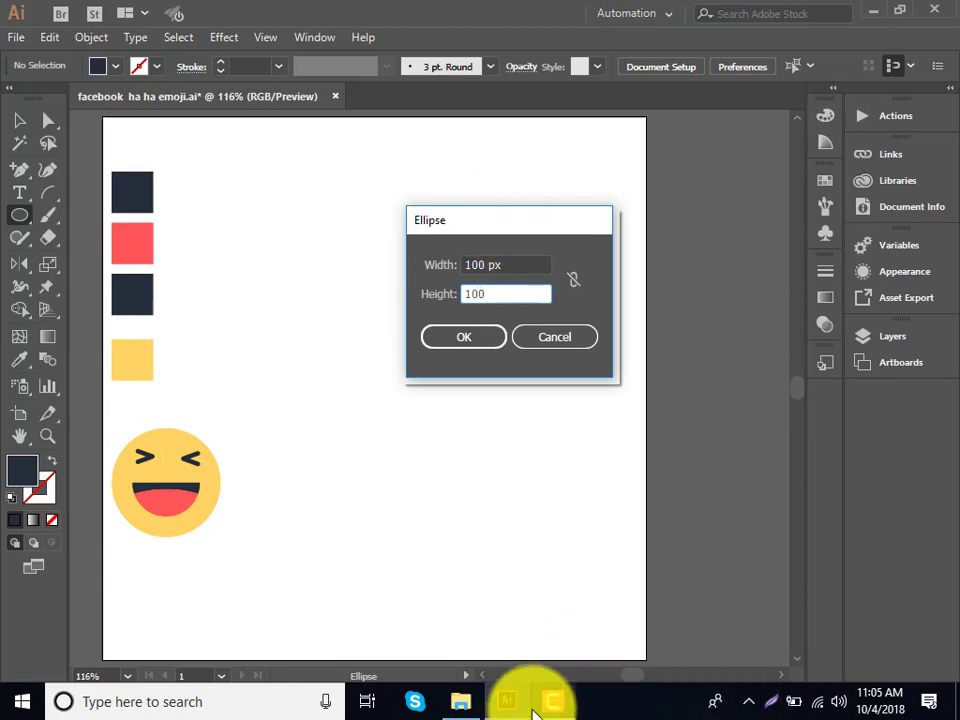
{"action": "left_click", "coordinate": [482, 338]}
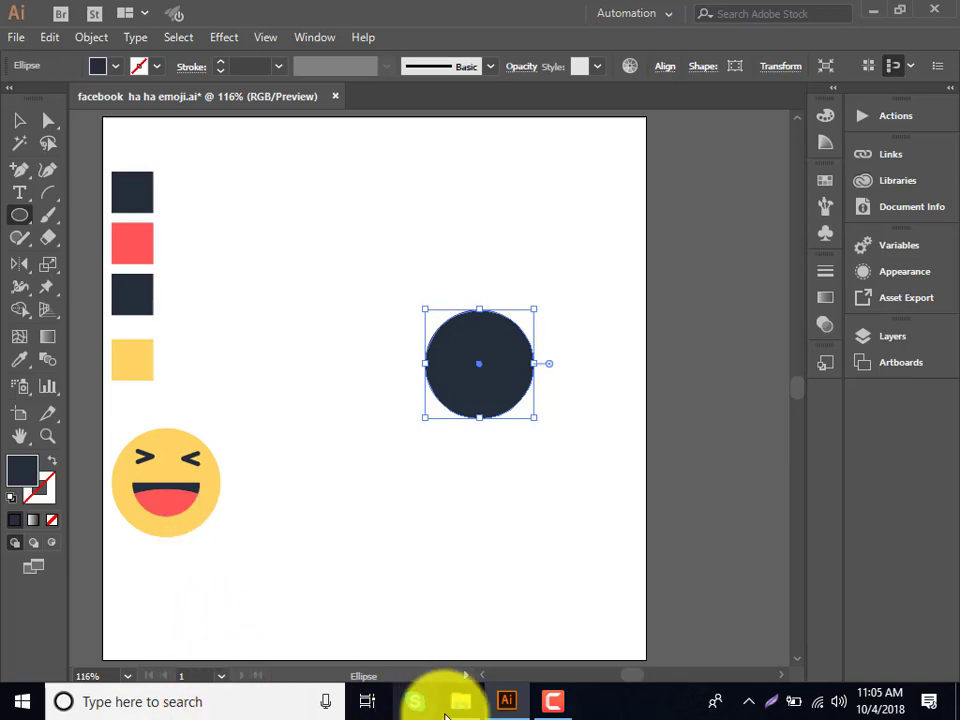
Launch Chrome, search 'pixie download' and open Softonic's Pixie 3.1 download page.
{"action": "key", "text": "super+d"}
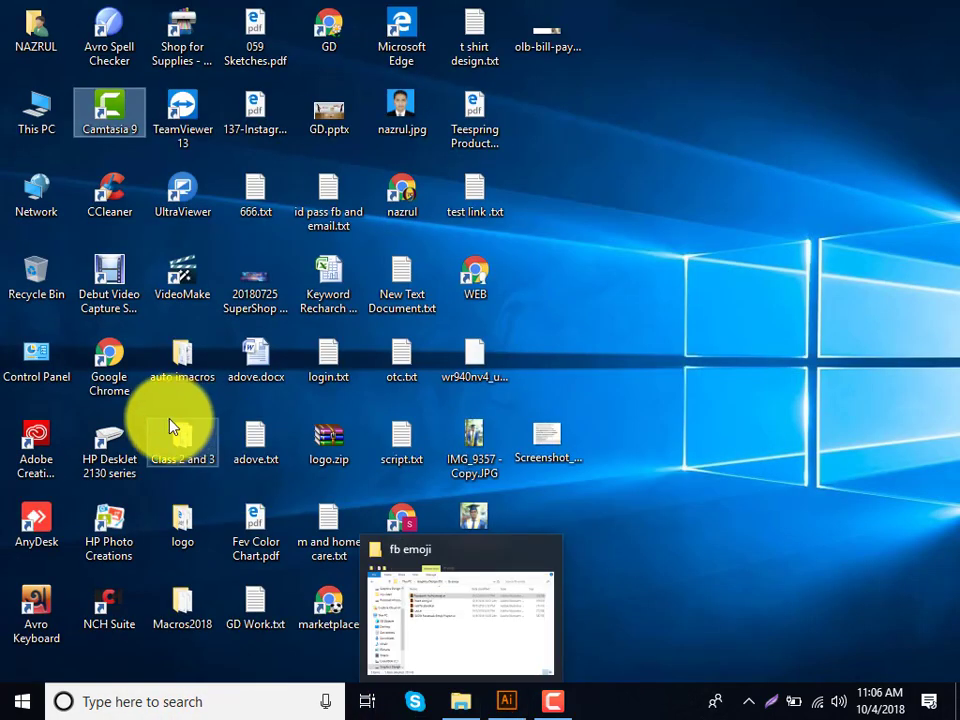
{"action": "double_click", "coordinate": [101, 357]}
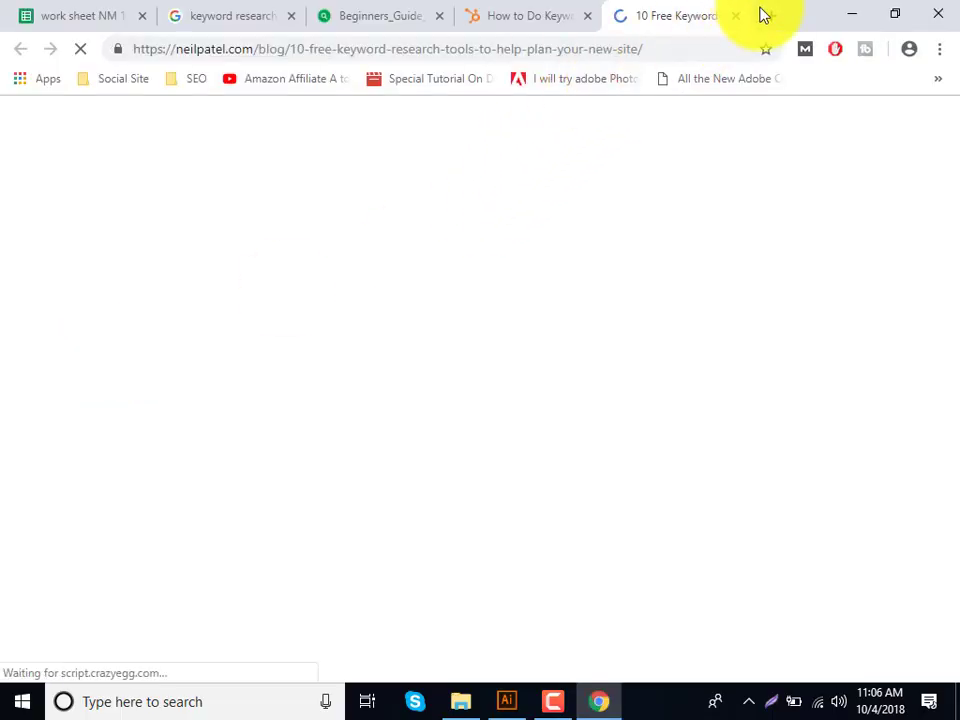
{"action": "left_click", "coordinate": [766, 19]}
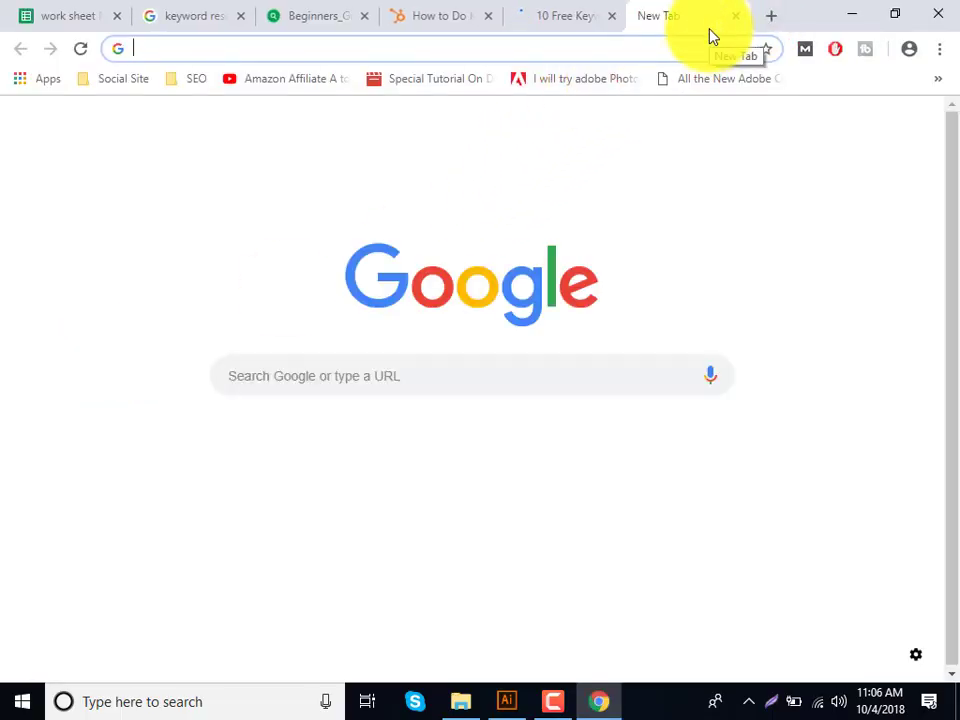
{"action": "type", "text": "pixi"}
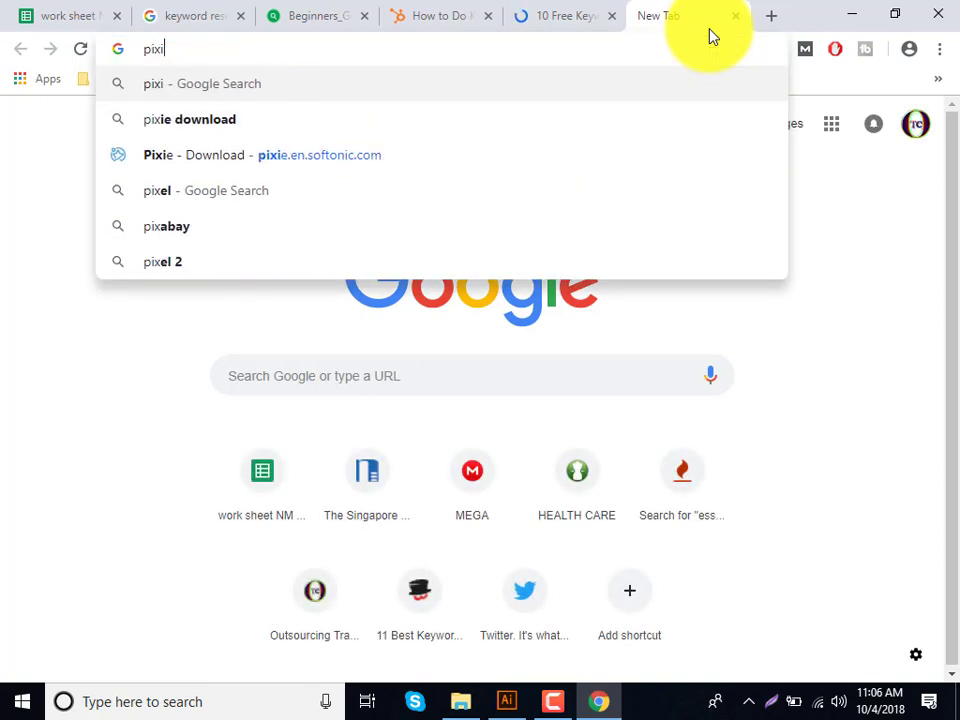
{"action": "type", "text": "e d"}
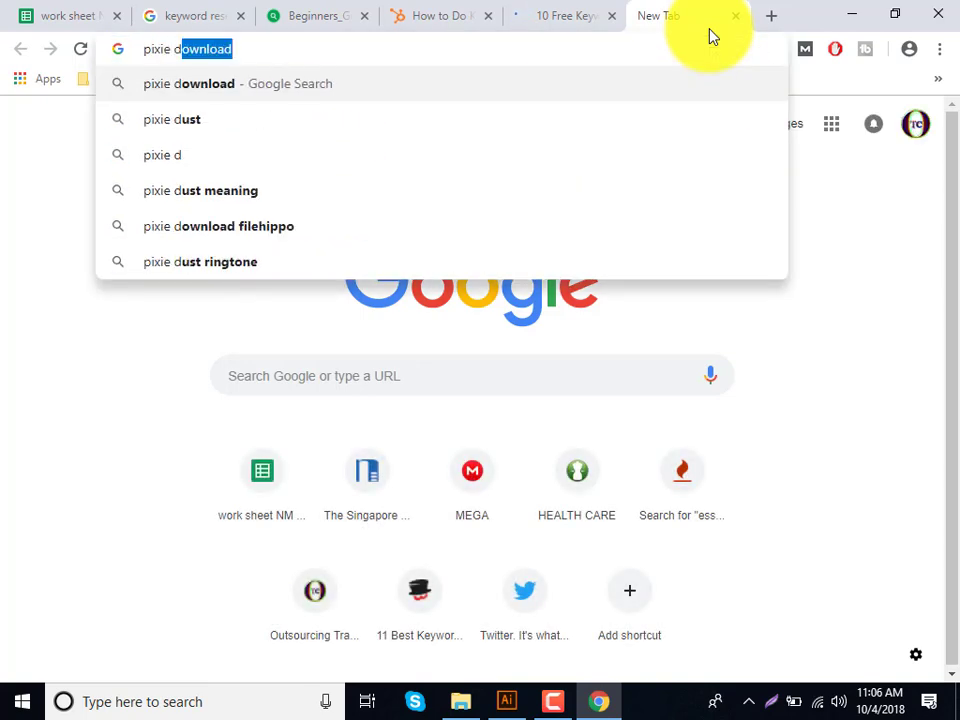
{"action": "key", "text": "Return"}
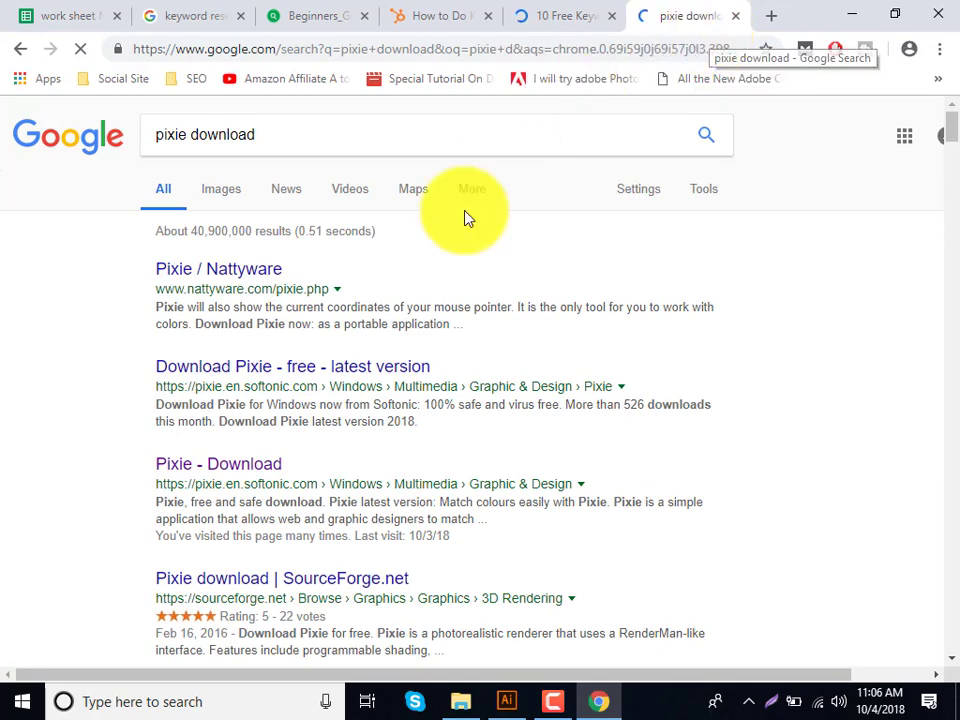
{"action": "left_click", "coordinate": [228, 462]}
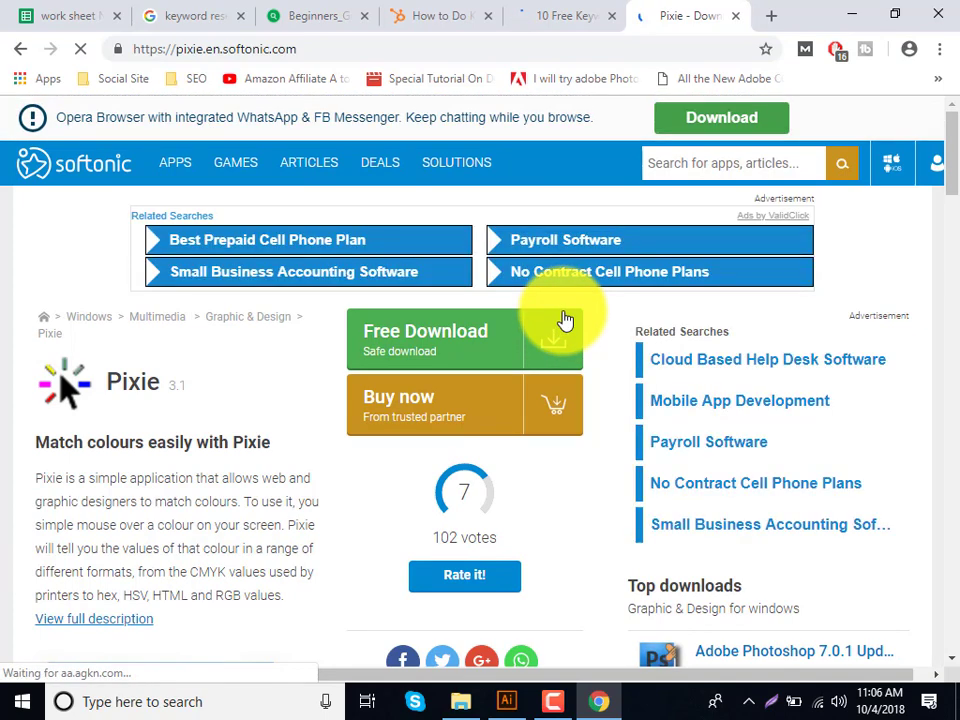
Find Pixie via taskbar search, close the stray Microsoft Store window, and run Pixie.
{"action": "left_click", "coordinate": [125, 702]}
{"action": "type", "text": "p"}
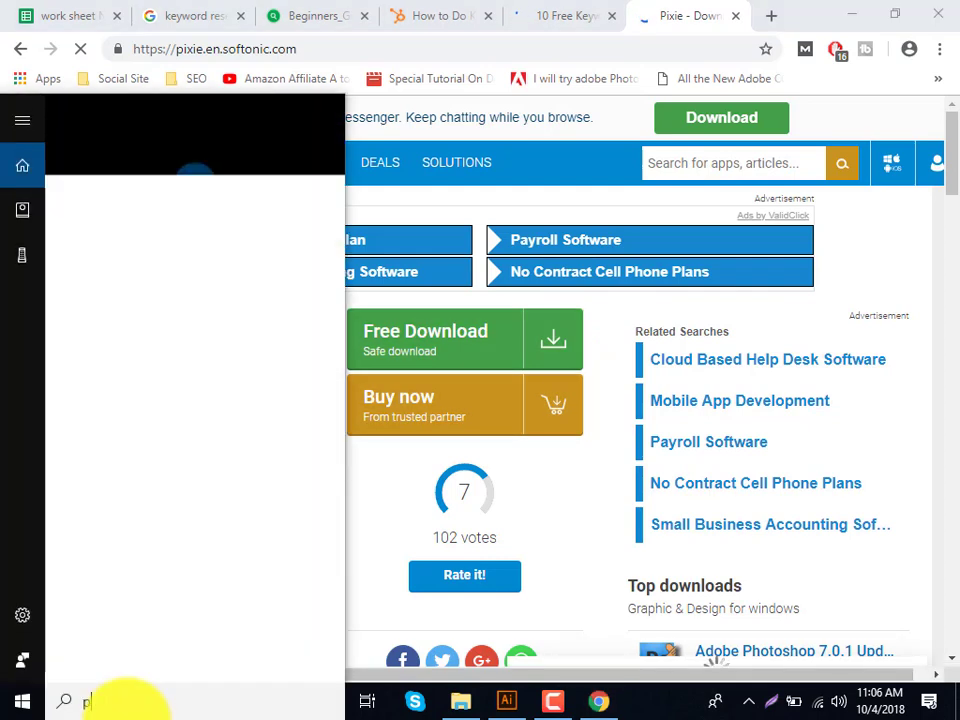
{"action": "type", "text": "ixe"}
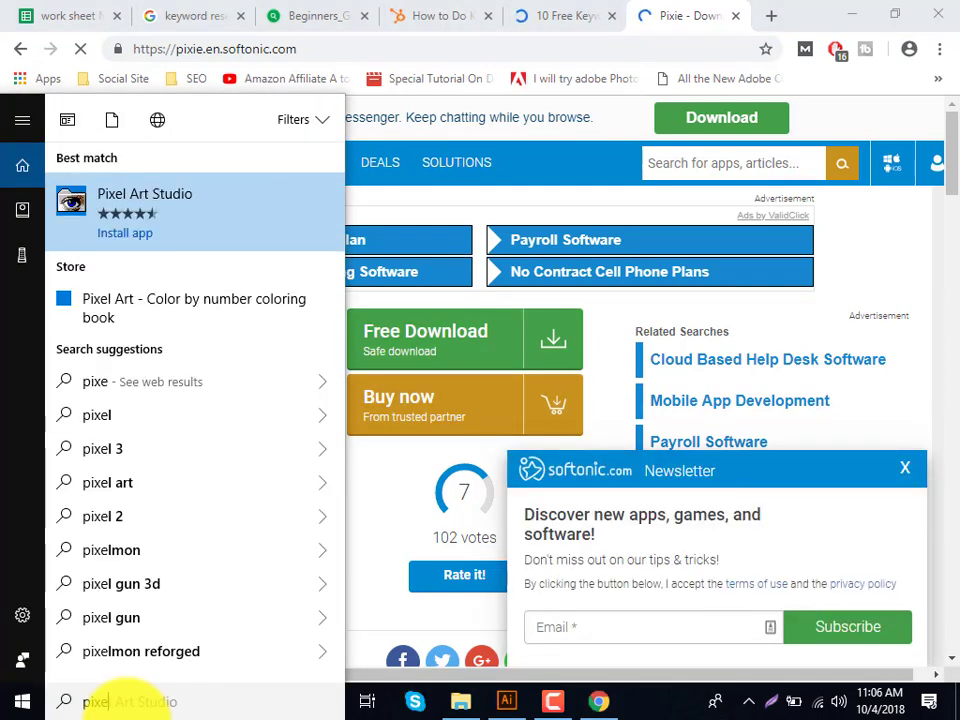
{"action": "key", "text": "Return"}
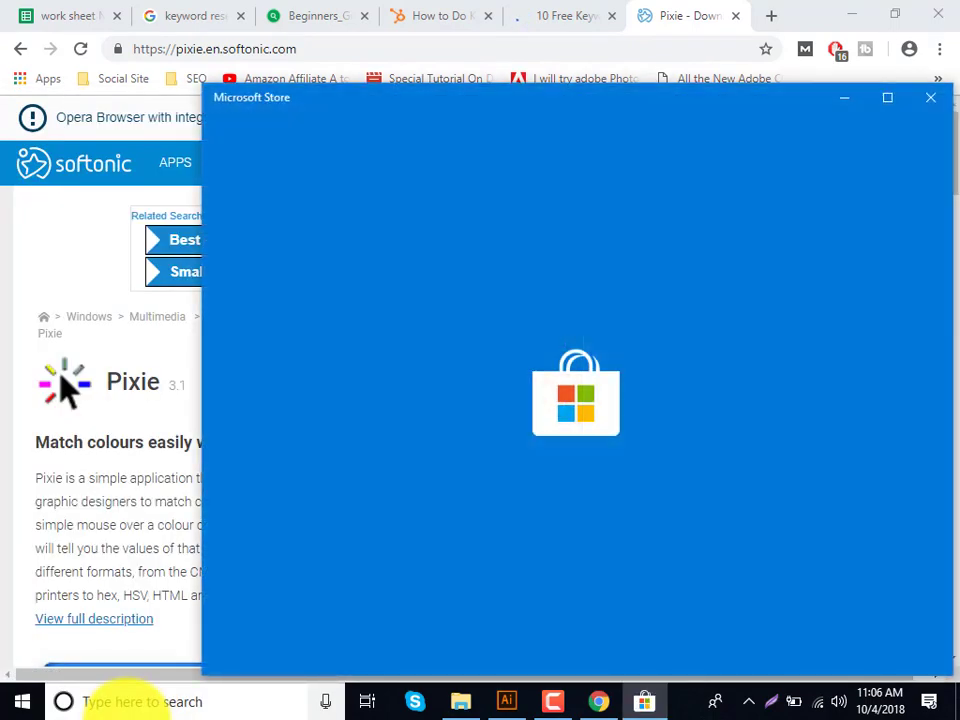
{"action": "left_click", "coordinate": [930, 97]}
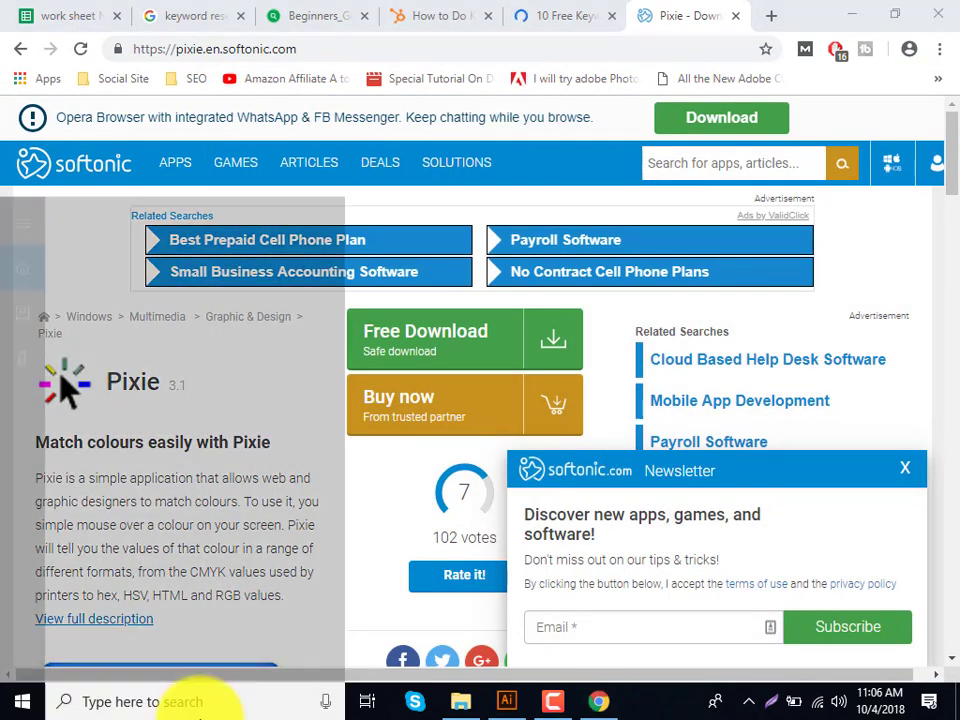
{"action": "type", "text": "pi"}
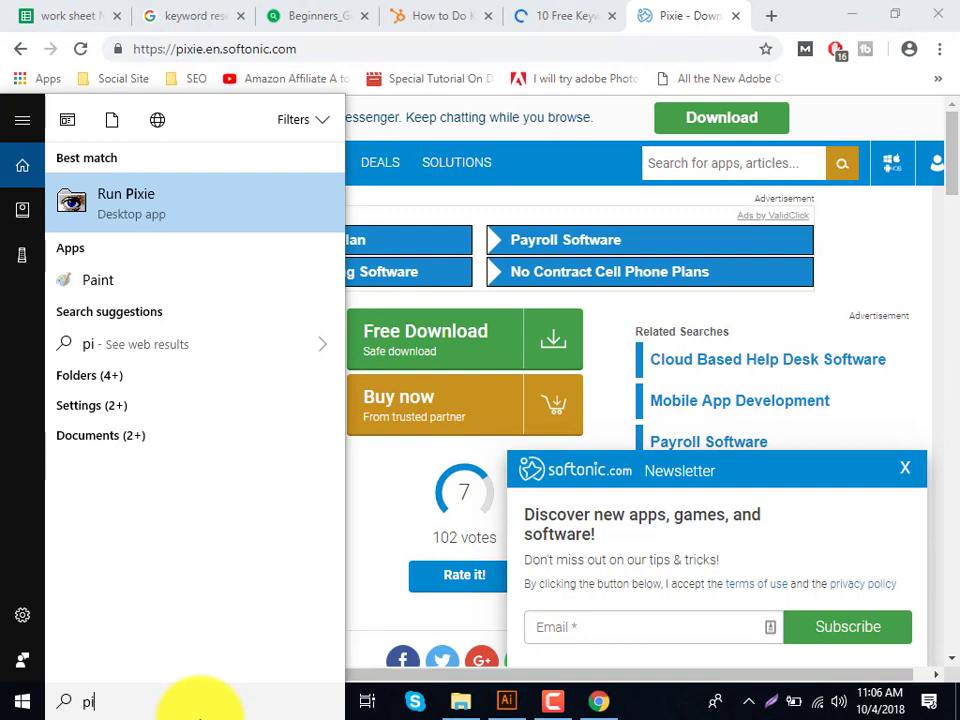
{"action": "key", "text": "Return"}
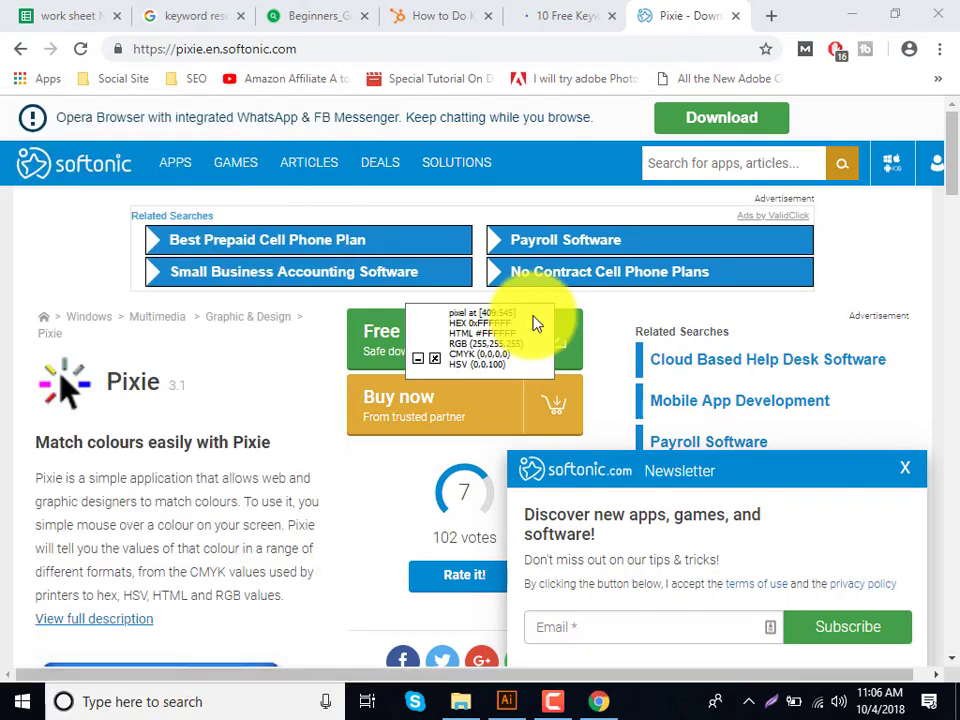
{"action": "left_click", "coordinate": [434, 357]}
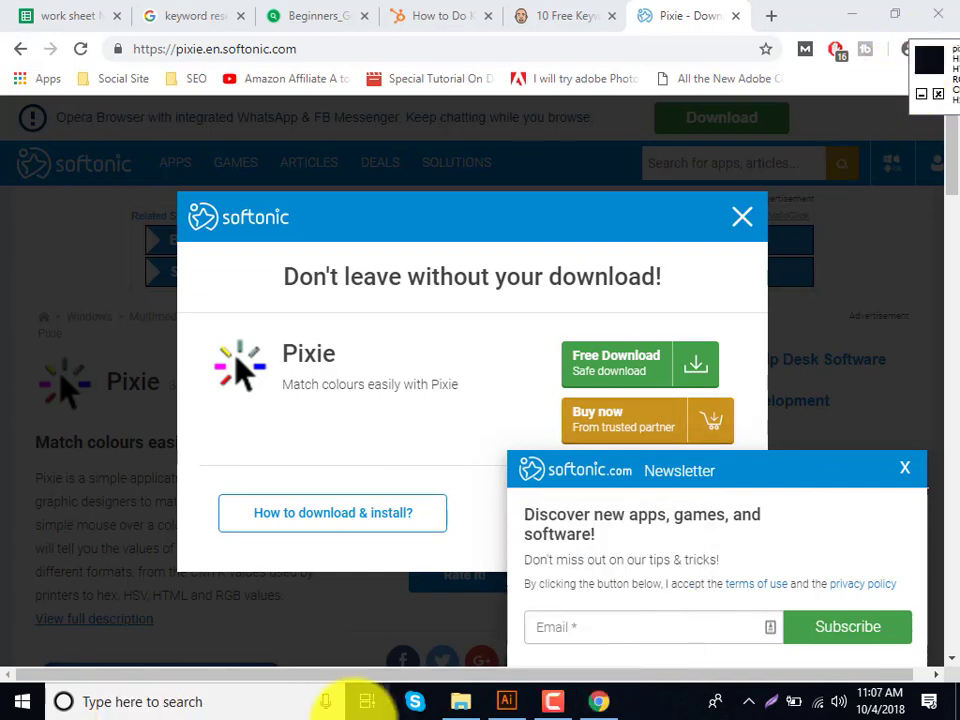
{"action": "mouse_move", "coordinate": [506, 701]}
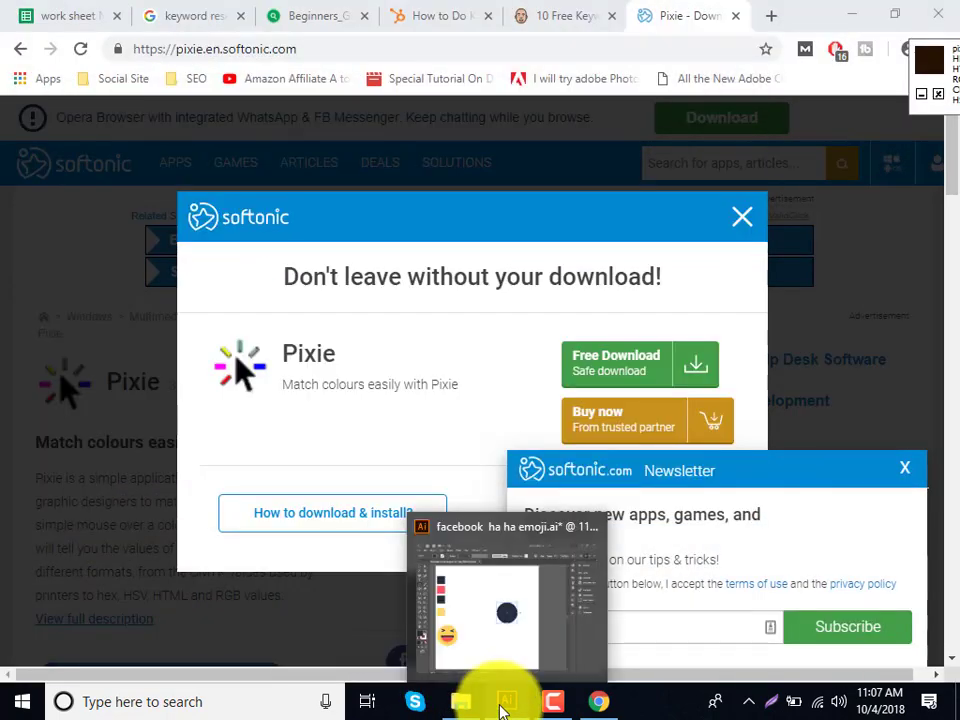
Select the circle in Illustrator and set its fill to hex FFD462 yellow.
{"action": "left_click", "coordinate": [503, 708]}
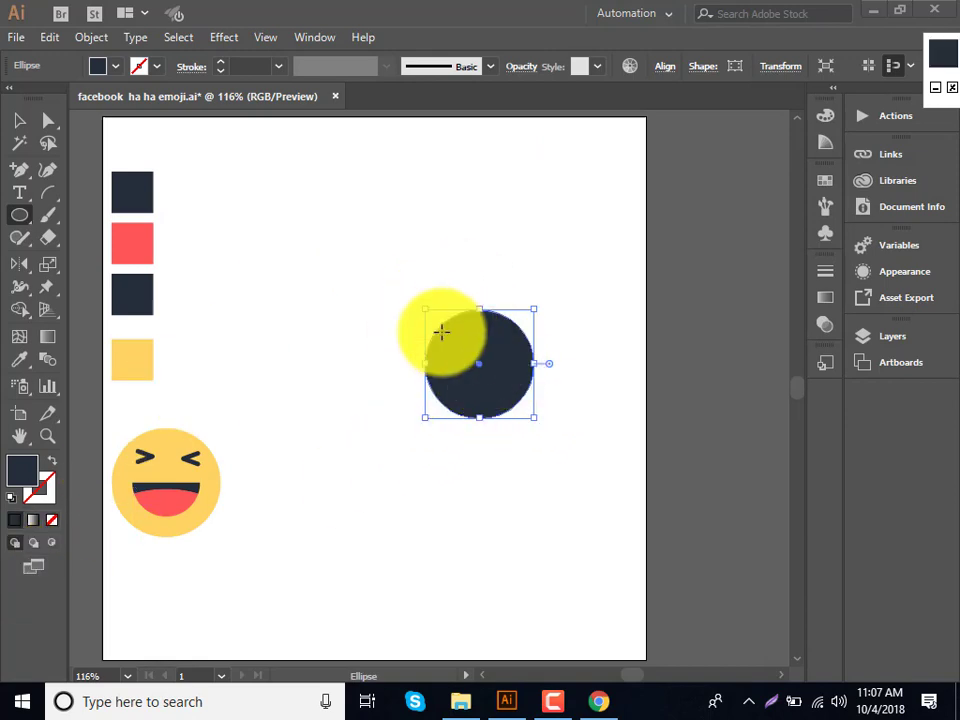
{"action": "left_click", "coordinate": [20, 120]}
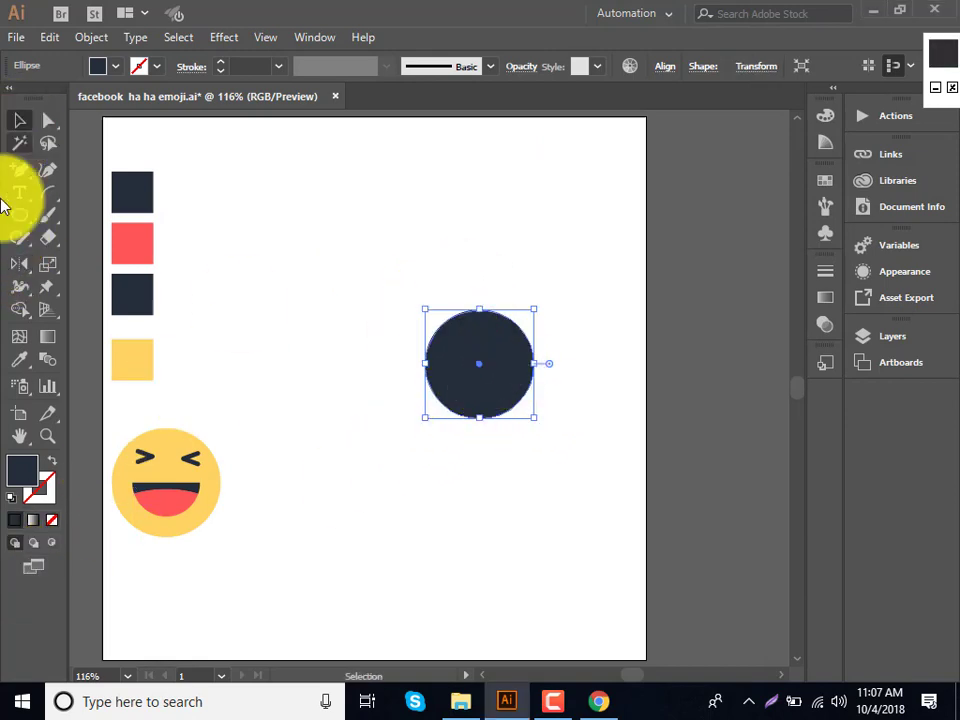
{"action": "double_click", "coordinate": [22, 470]}
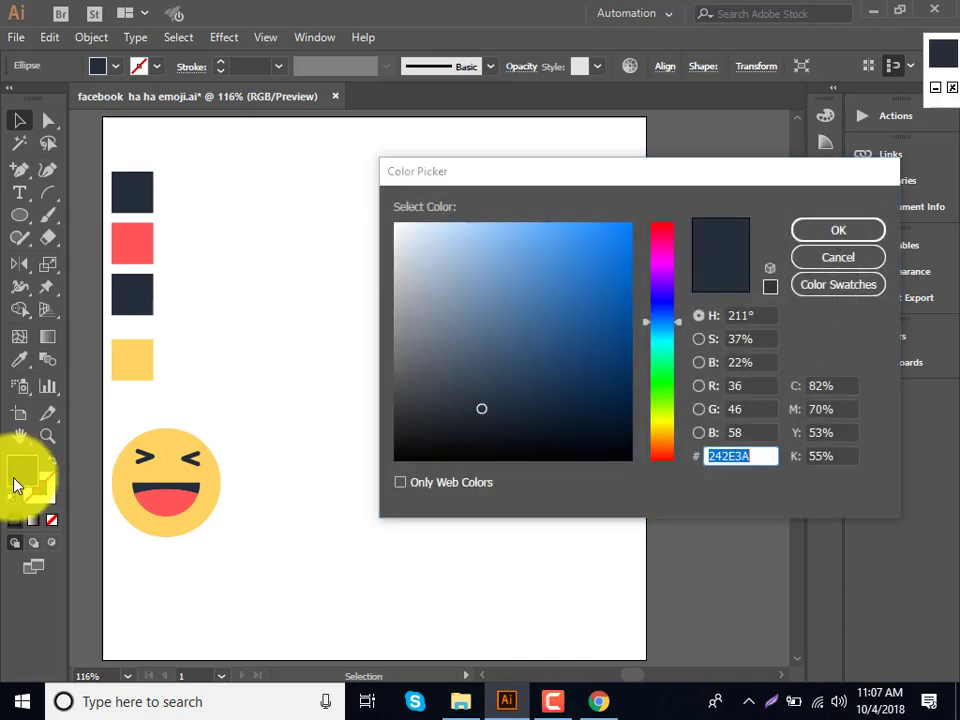
{"action": "double_click", "coordinate": [736, 453]}
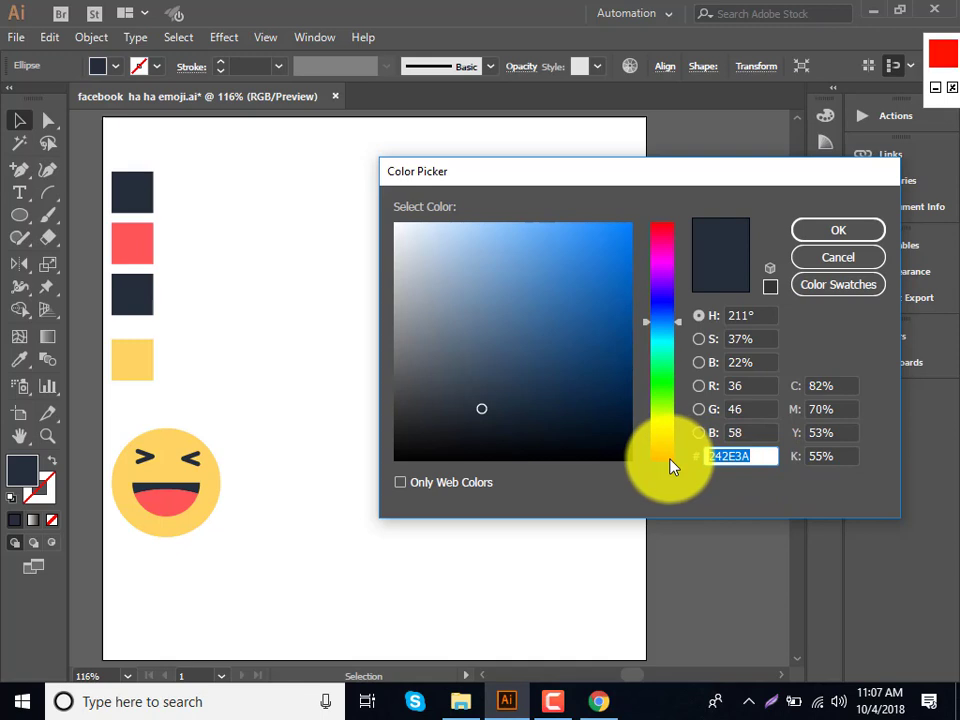
{"action": "type", "text": "FFD462"}
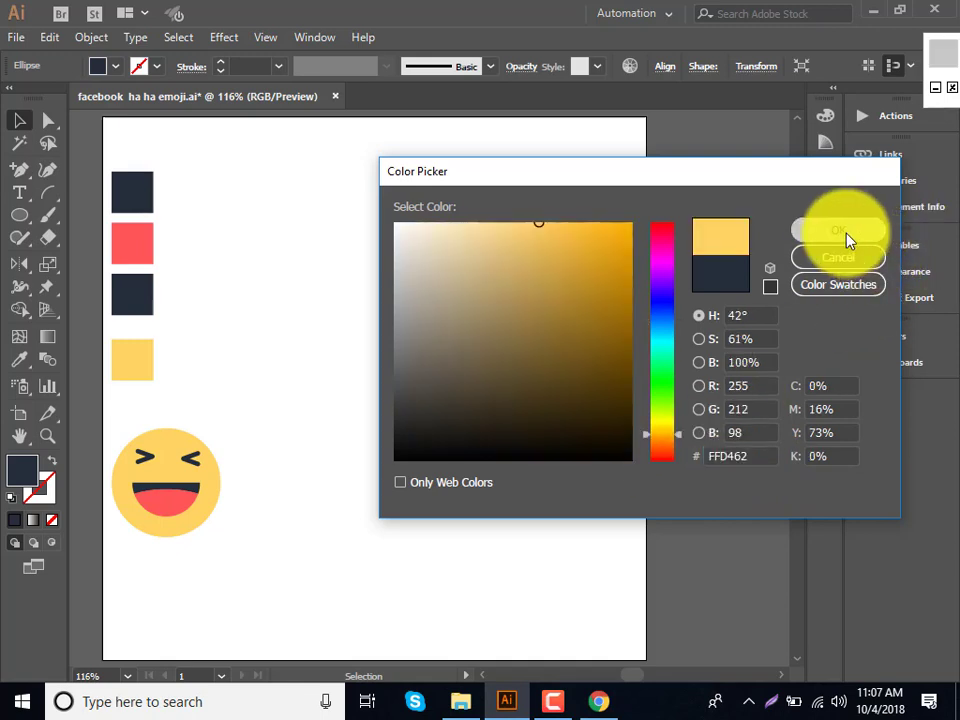
{"action": "left_click", "coordinate": [845, 235]}
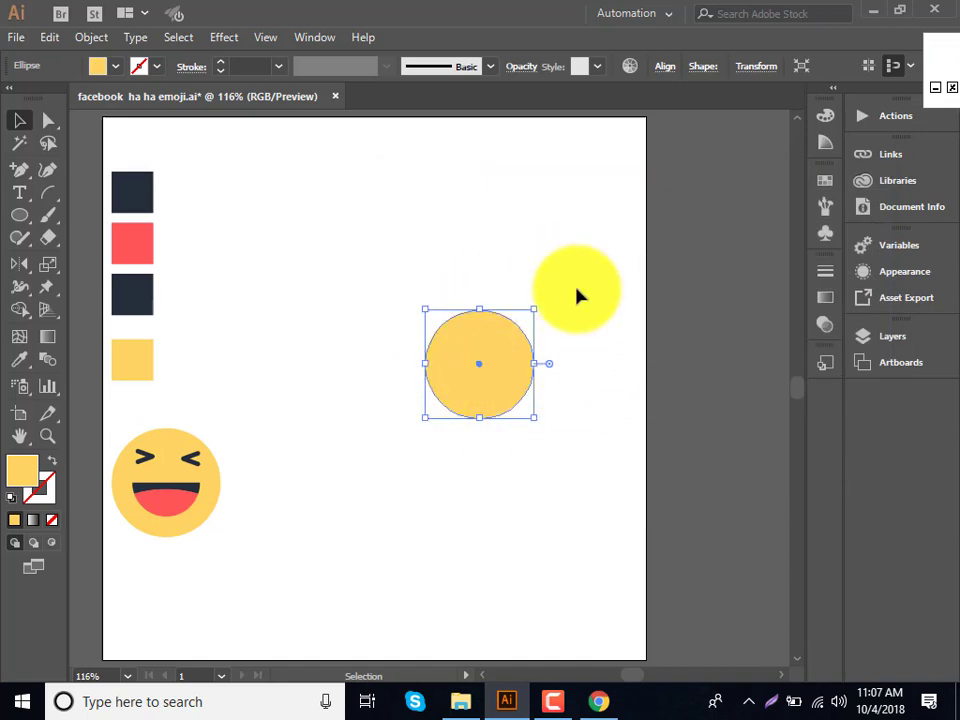
Try navy and red samples with the Eyedropper, then sample the emoji's yellow face for the circle.
{"action": "left_click", "coordinate": [20, 360]}
{"action": "left_click", "coordinate": [178, 447]}
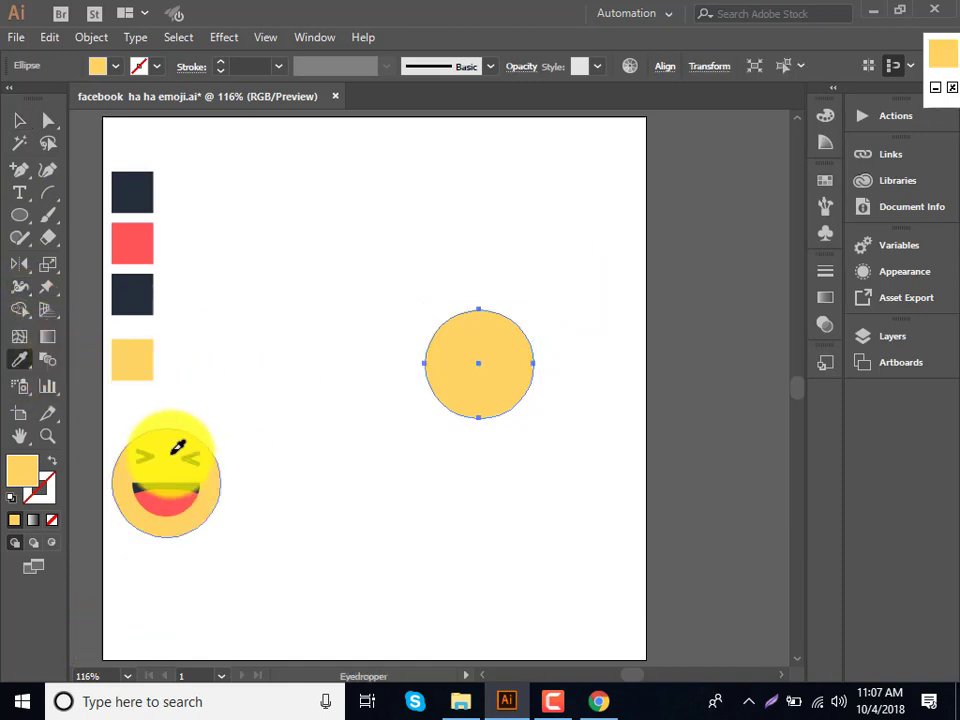
{"action": "left_click", "coordinate": [148, 280]}
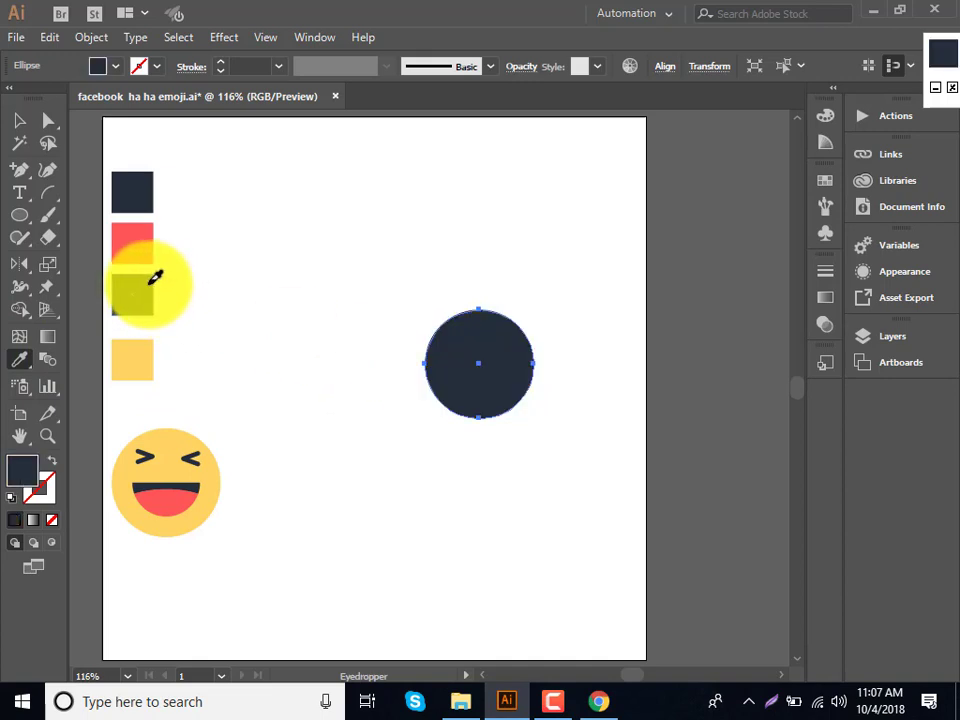
{"action": "left_click", "coordinate": [145, 235]}
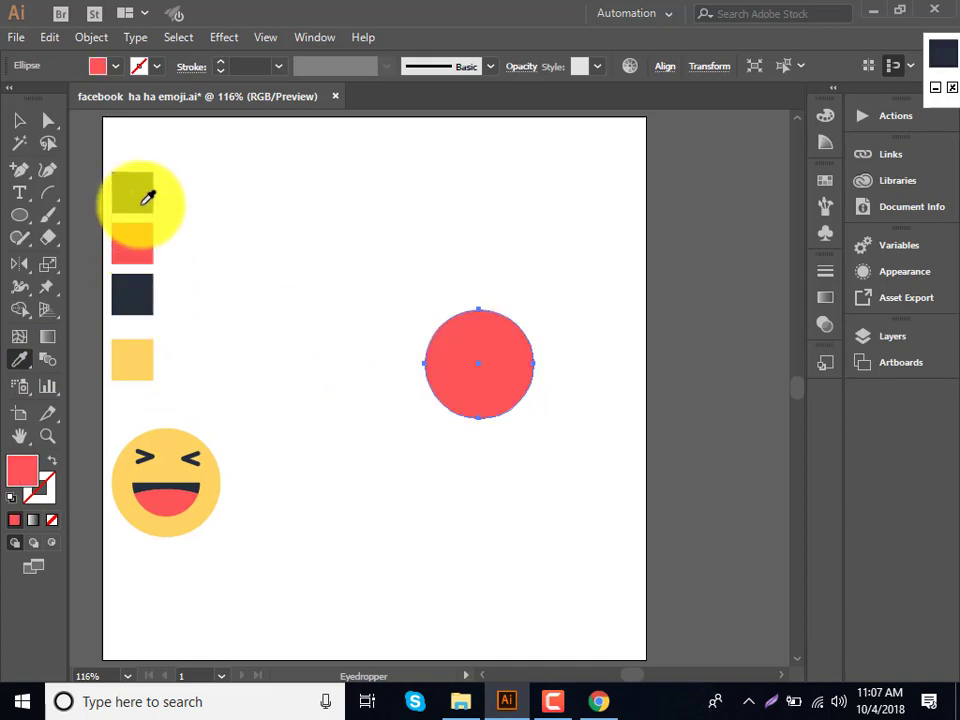
{"action": "left_click", "coordinate": [148, 204]}
{"action": "left_click", "coordinate": [178, 447]}
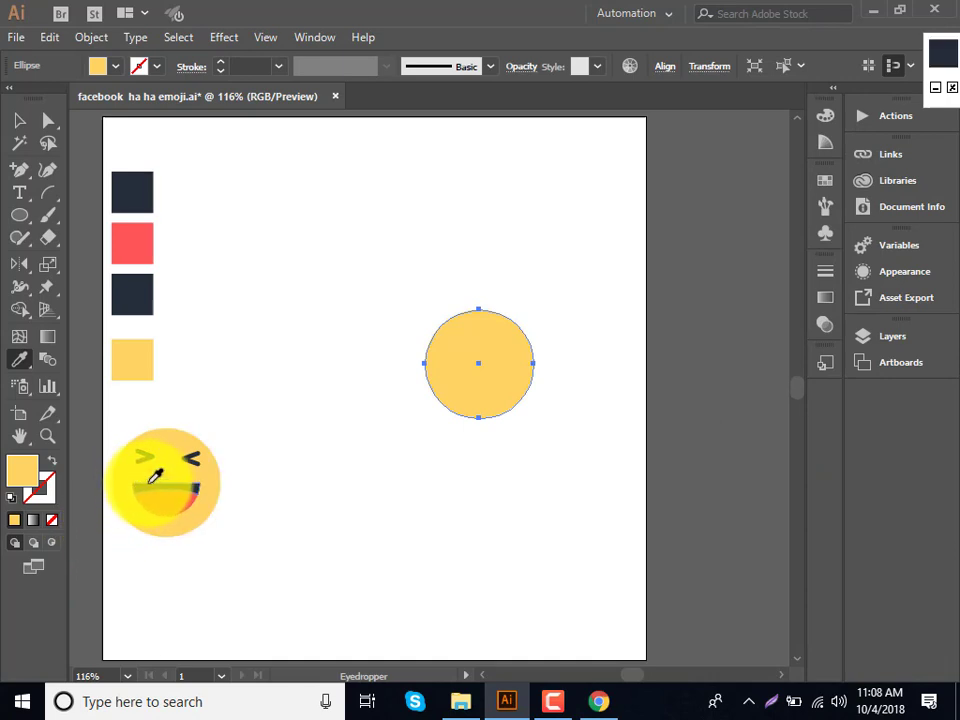
Draw a 62 × 62 px circle above-left of the yellow face.
{"action": "left_click", "coordinate": [22, 233]}
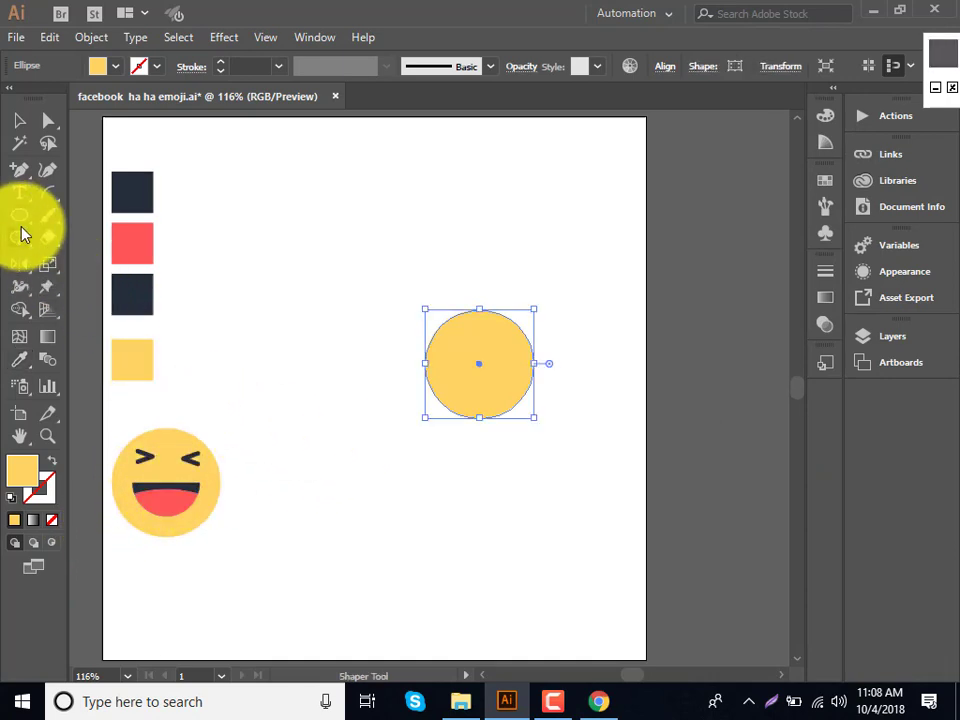
{"action": "left_click", "coordinate": [21, 214]}
{"action": "left_click", "coordinate": [380, 275]}
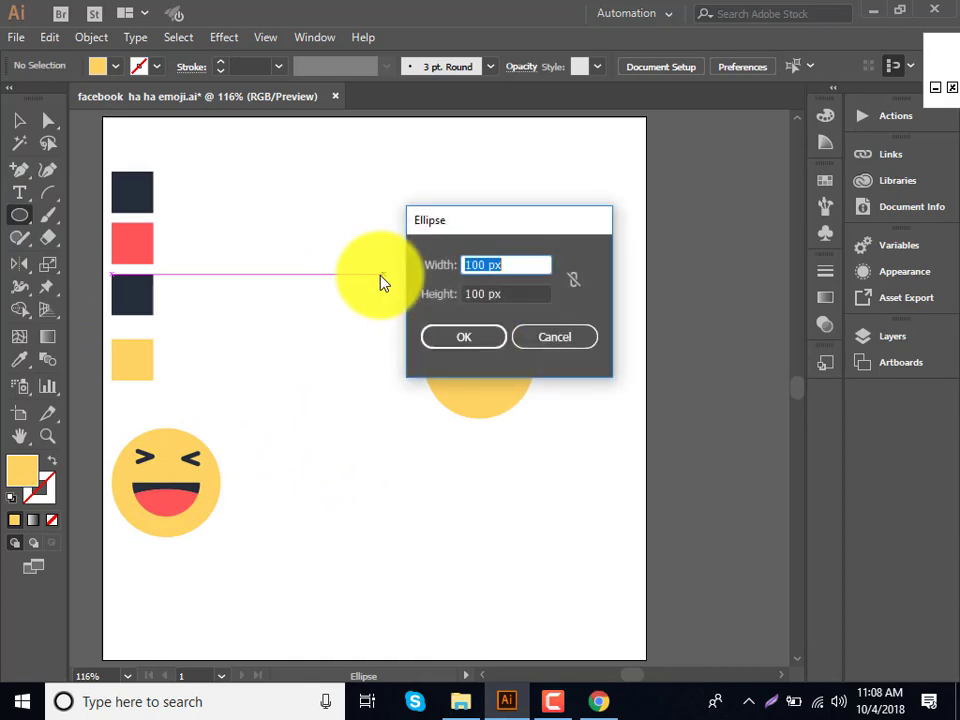
{"action": "type", "text": "62"}
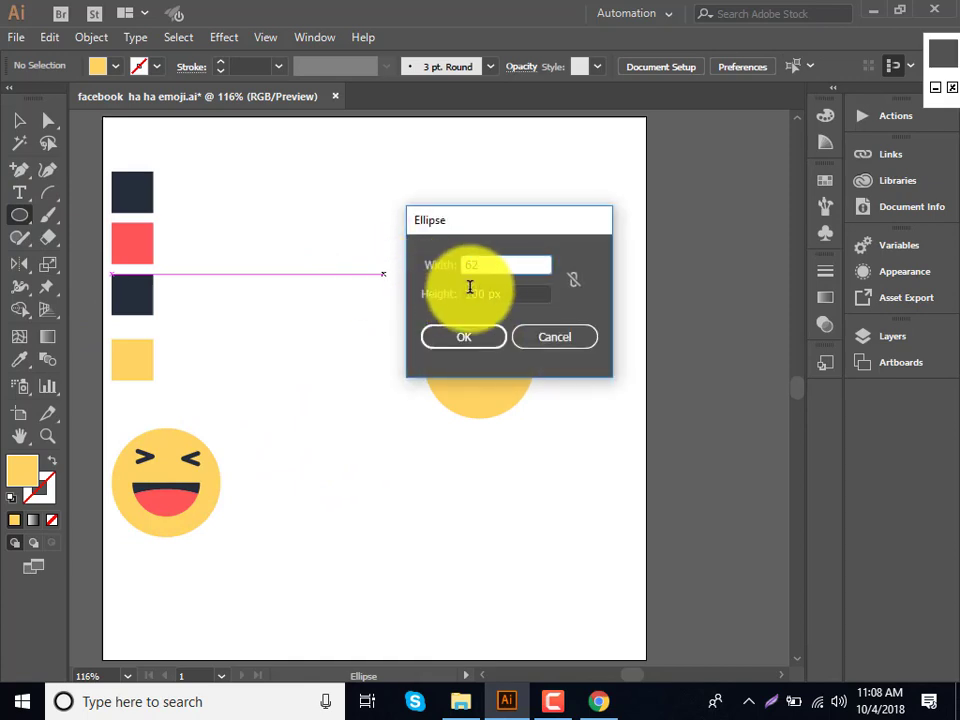
{"action": "left_click", "coordinate": [489, 296]}
{"action": "type", "text": "62"}
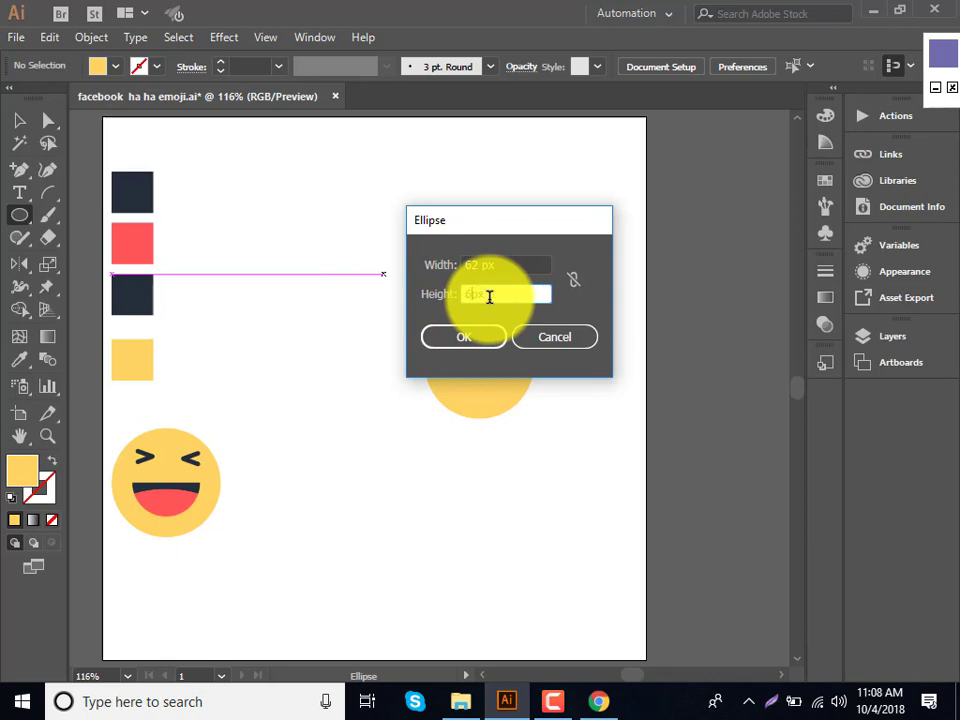
{"action": "left_click", "coordinate": [489, 336]}
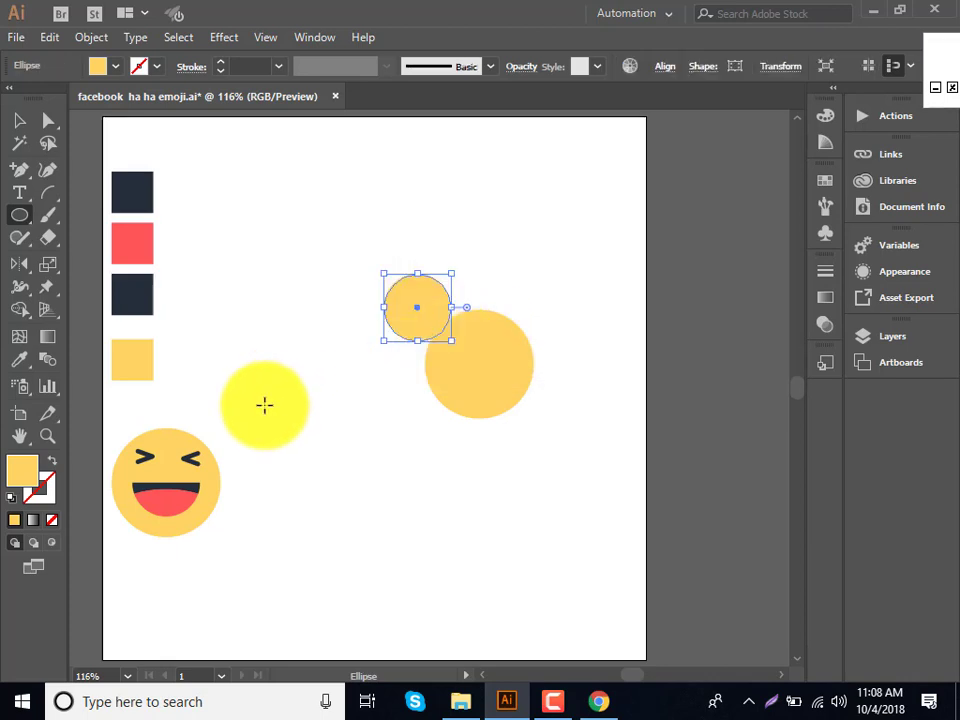
Fill the small circle with the emoji's dark navy using the Eyedropper.
{"action": "left_click", "coordinate": [19, 362]}
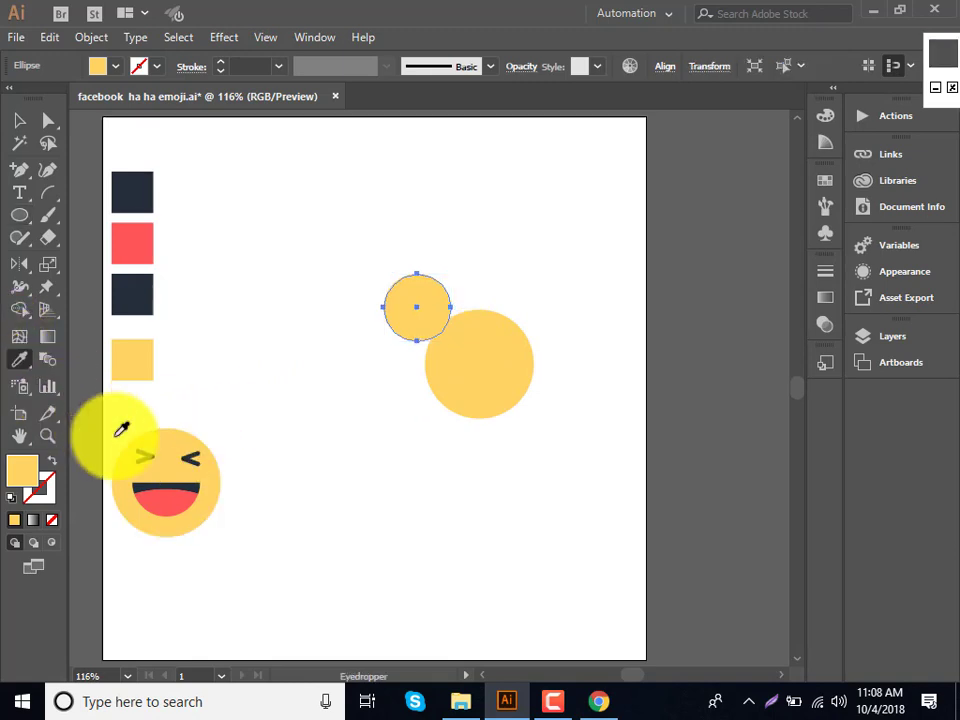
{"action": "left_click", "coordinate": [154, 486]}
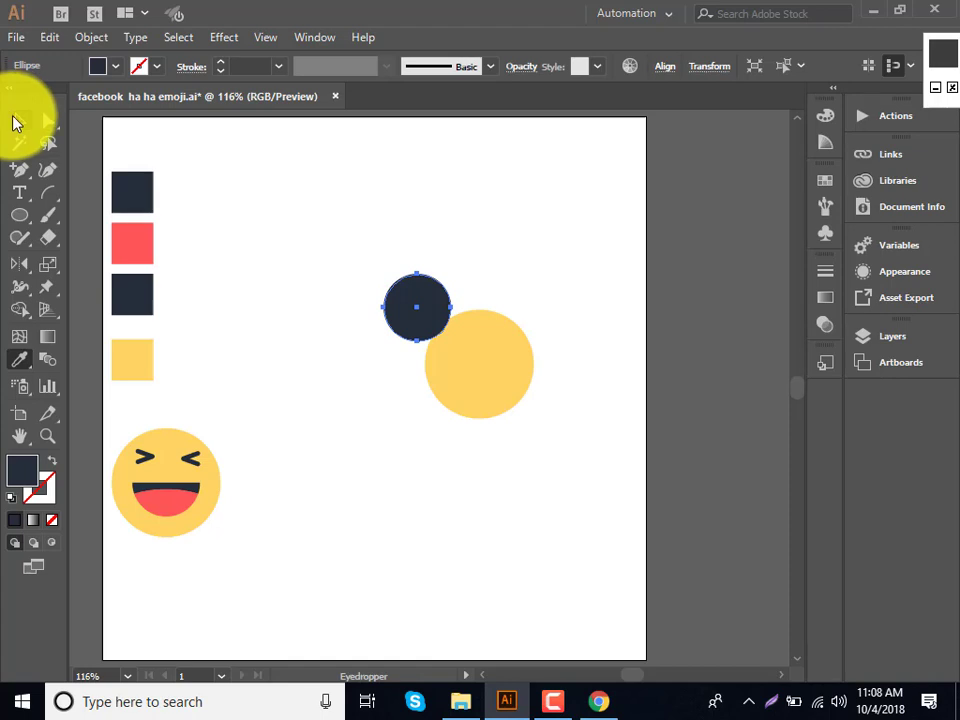
{"action": "left_click", "coordinate": [16, 120]}
Select both circles and align the navy circle to the yellow one's horizontal and vertical centre.
{"action": "left_click_drag", "start_coordinate": [365, 256], "coordinate": [556, 432]}
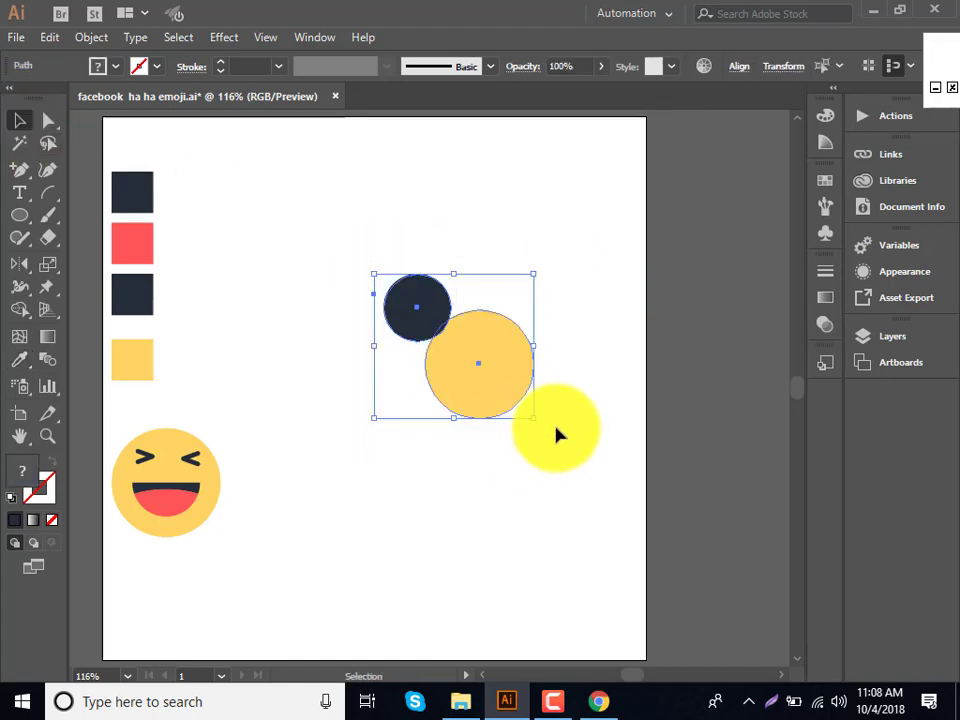
{"action": "left_click", "coordinate": [737, 67]}
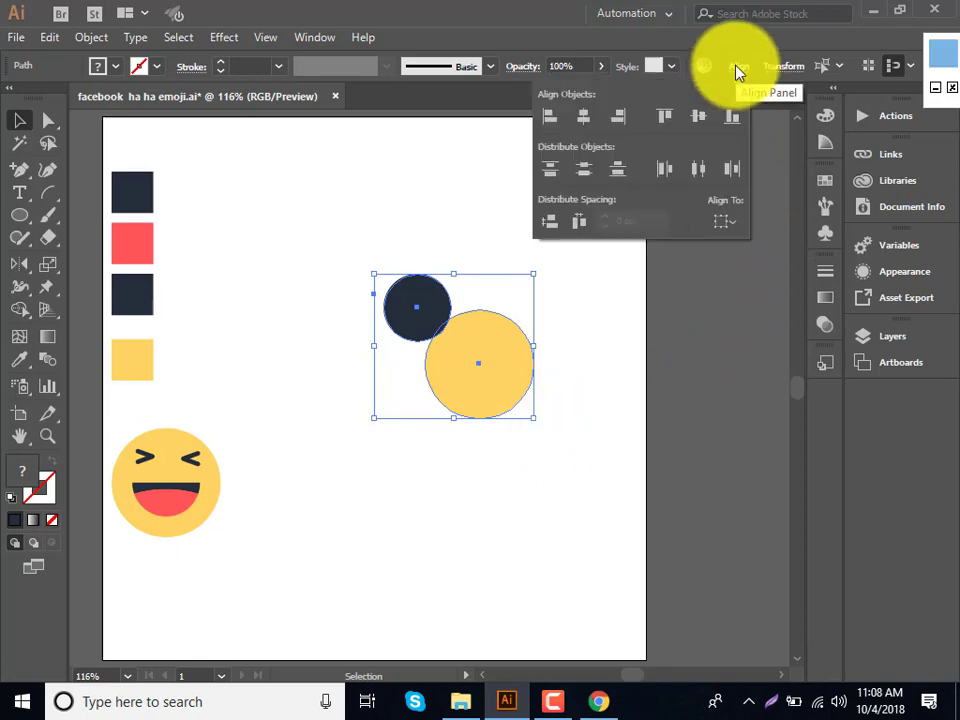
{"action": "left_click", "coordinate": [587, 115]}
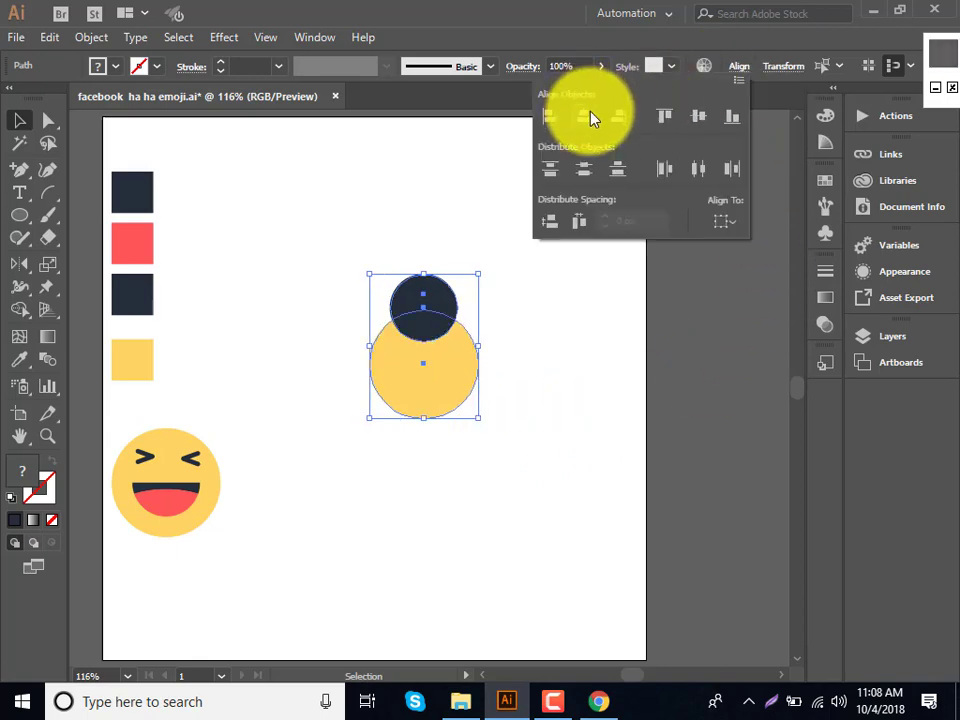
{"action": "left_click", "coordinate": [699, 118]}
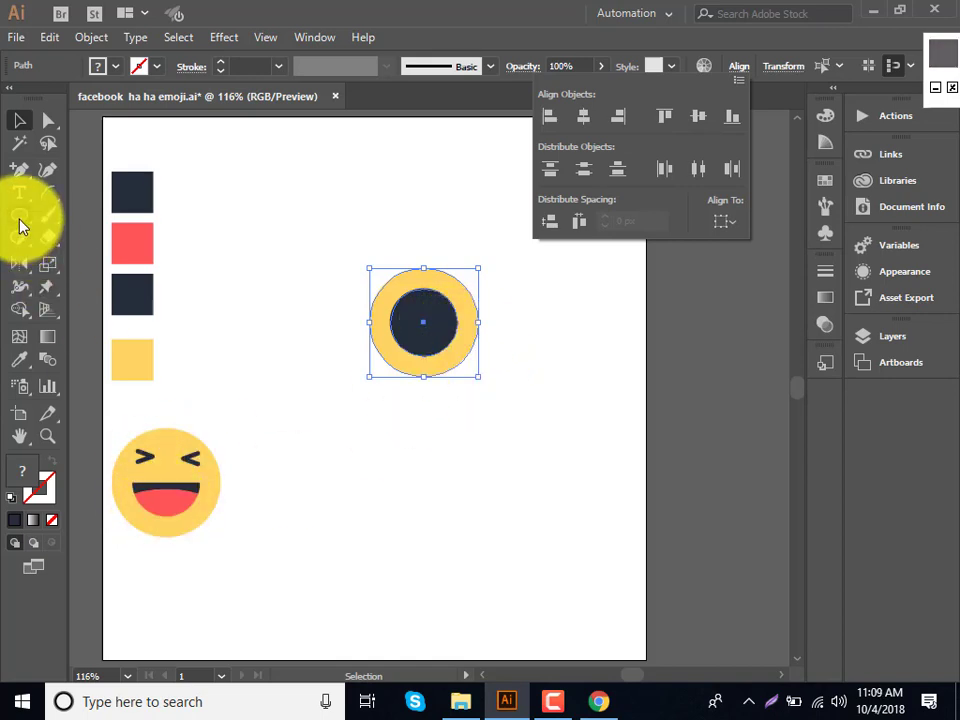
{"action": "key", "text": "Escape"}
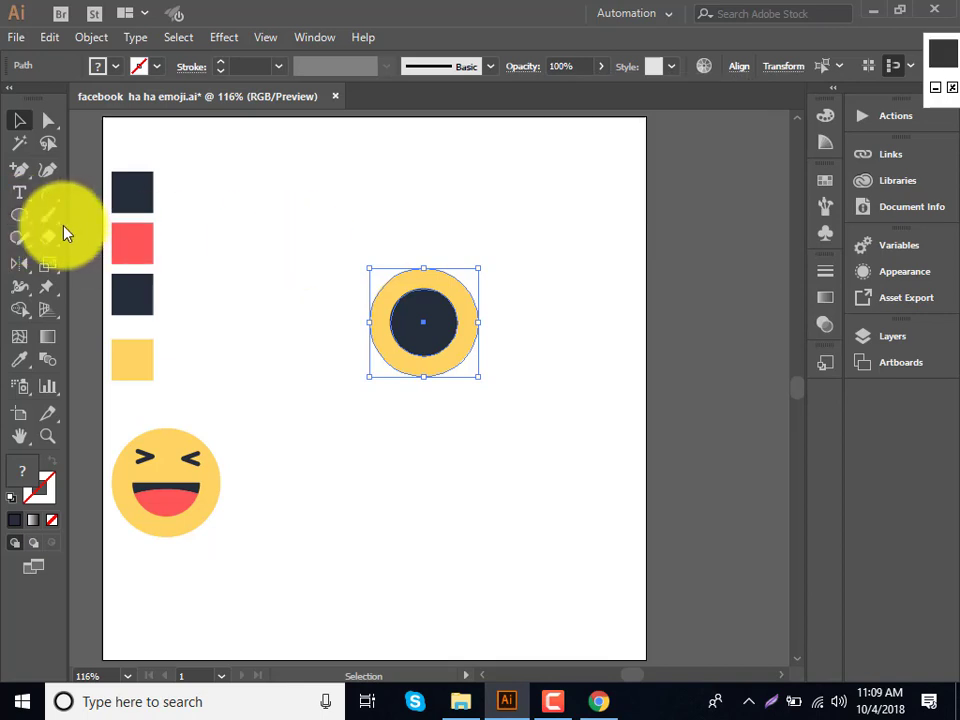
Draw a 90 × 35 px ellipse to the left of the yellow face.
{"action": "left_click", "coordinate": [21, 217]}
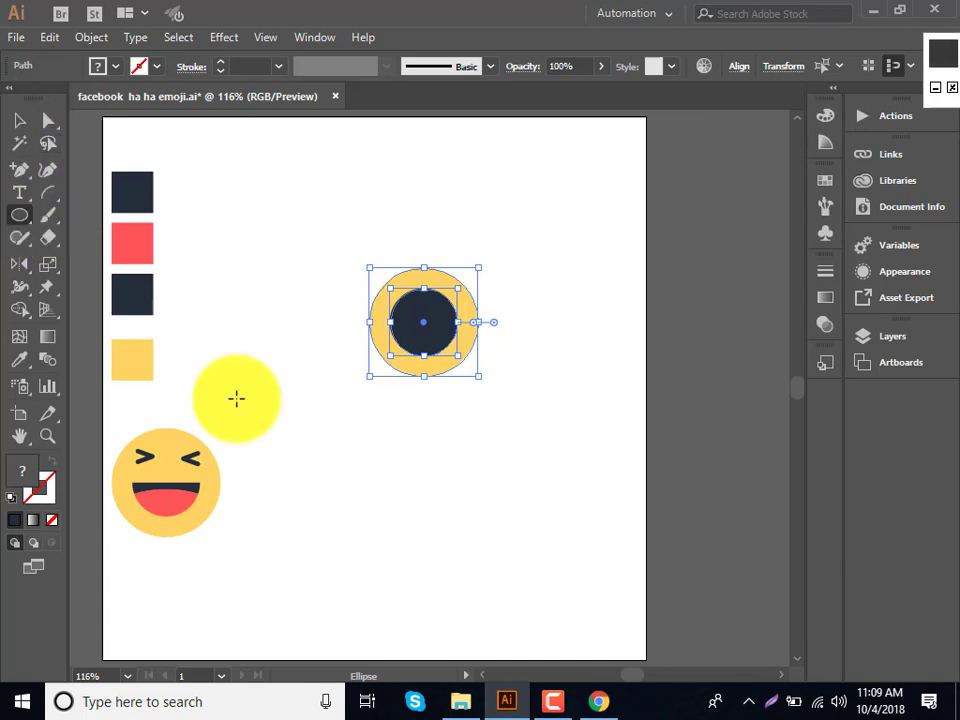
{"action": "left_click", "coordinate": [252, 337]}
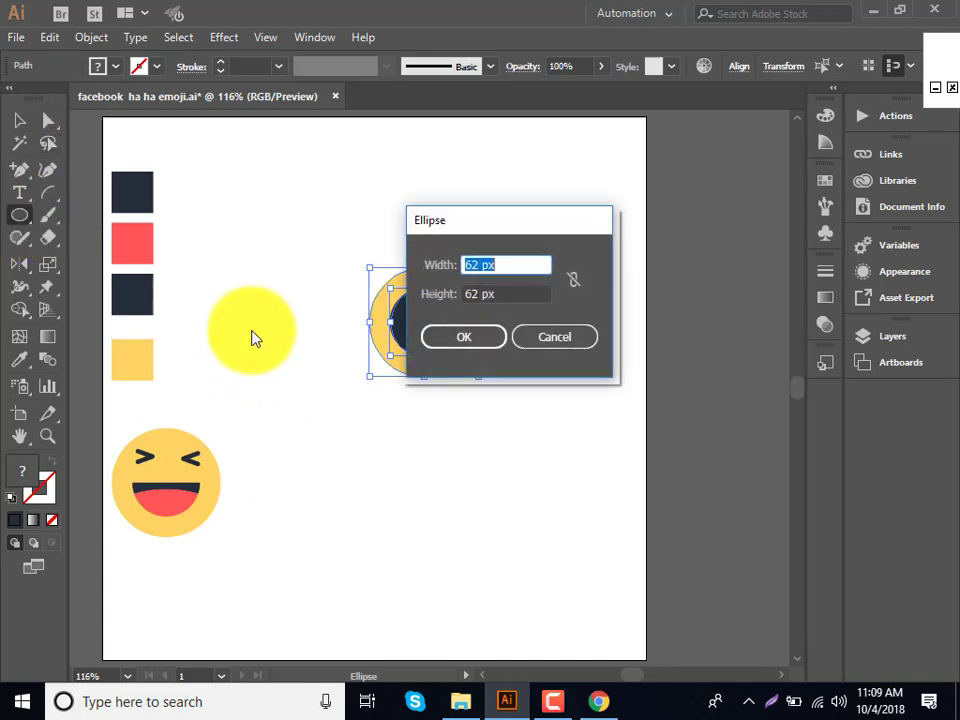
{"action": "type", "text": "90"}
{"action": "key", "text": "Tab"}
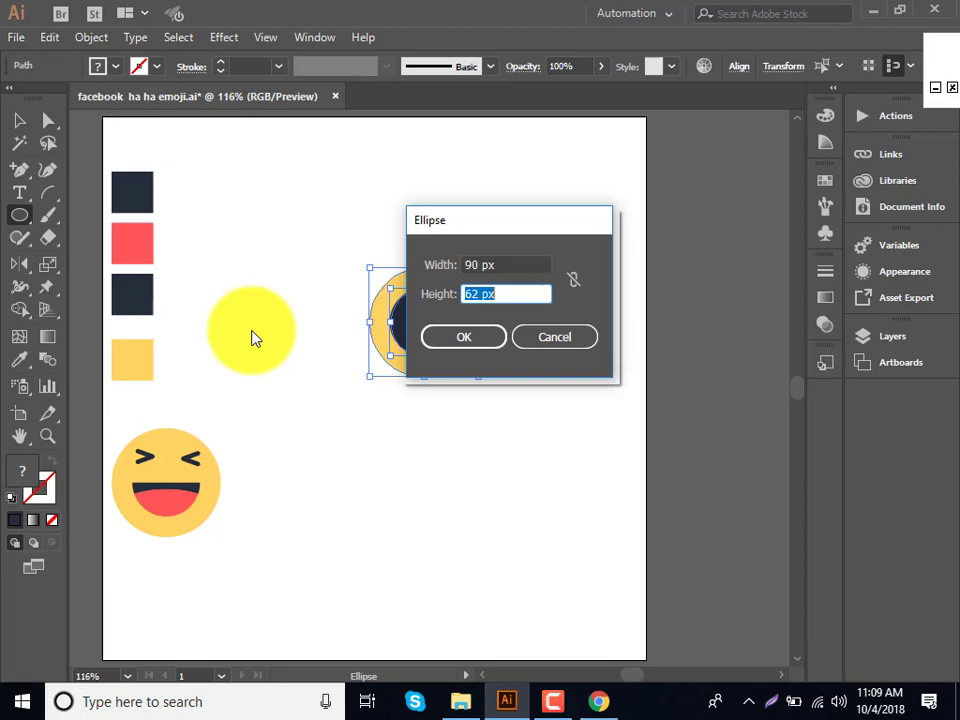
{"action": "type", "text": "35"}
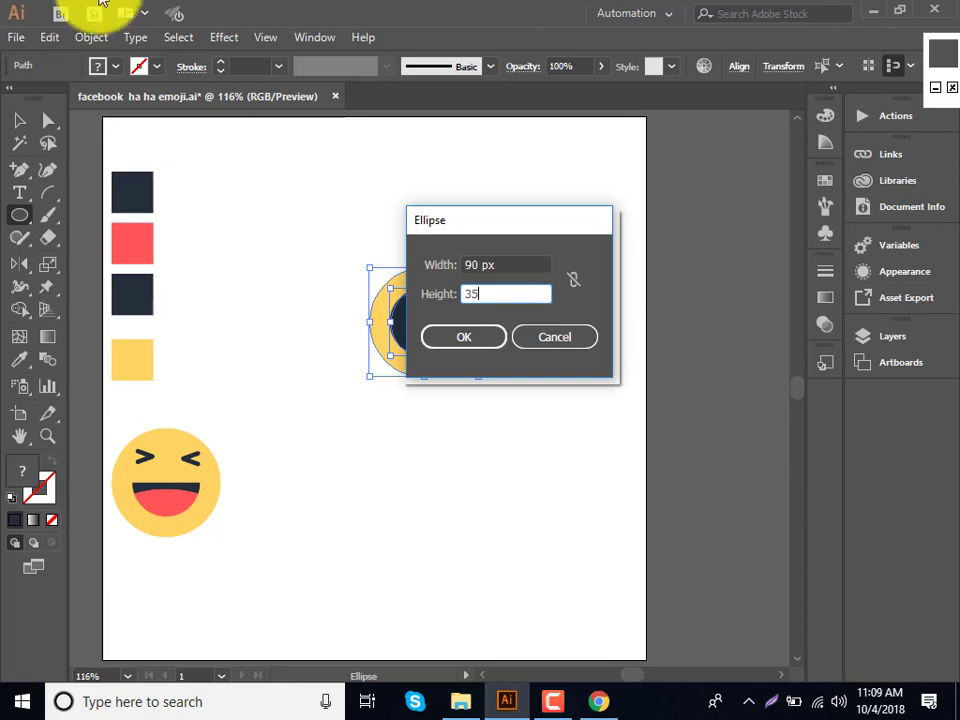
{"action": "left_click", "coordinate": [463, 340]}
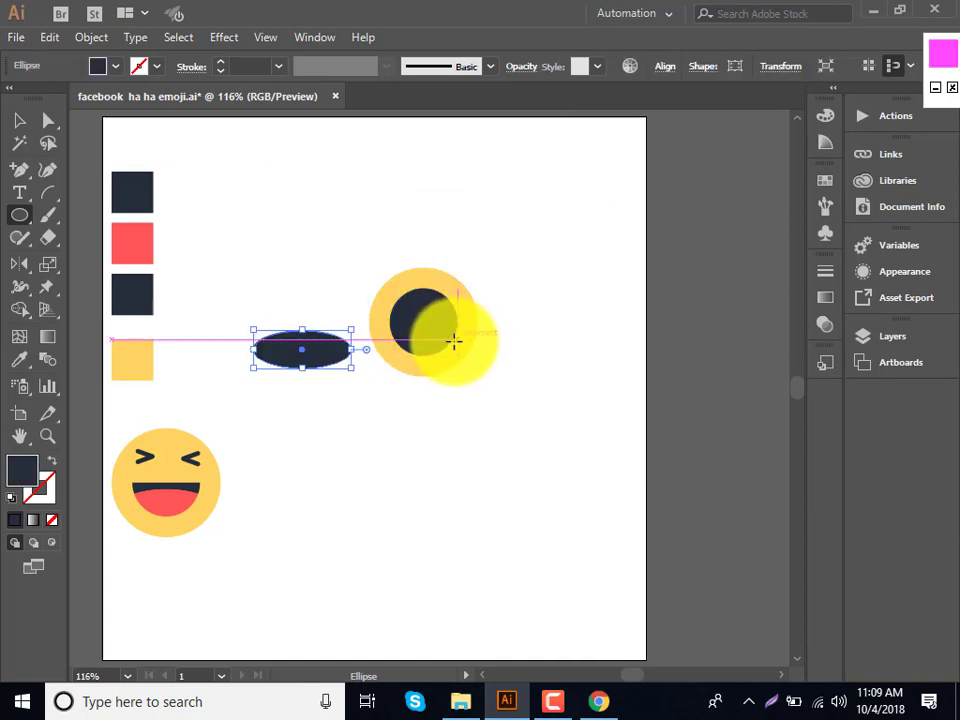
Colour the ellipse the tongue red, drag it onto the dark circle's lower edge, and nudge the dark circle down.
{"action": "left_click", "coordinate": [14, 358]}
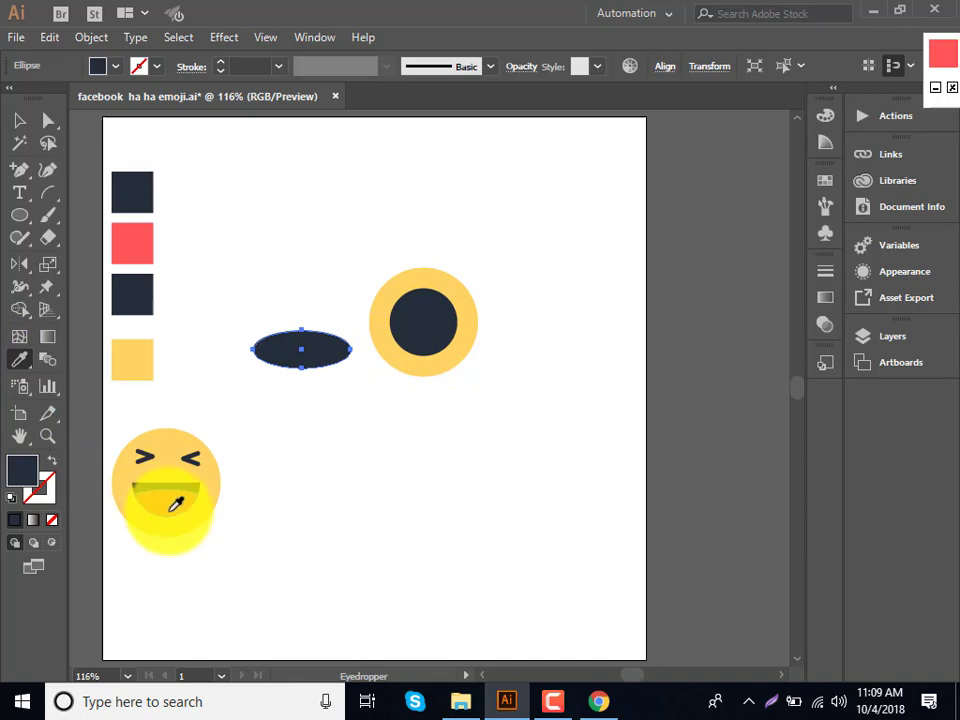
{"action": "left_click", "coordinate": [171, 506]}
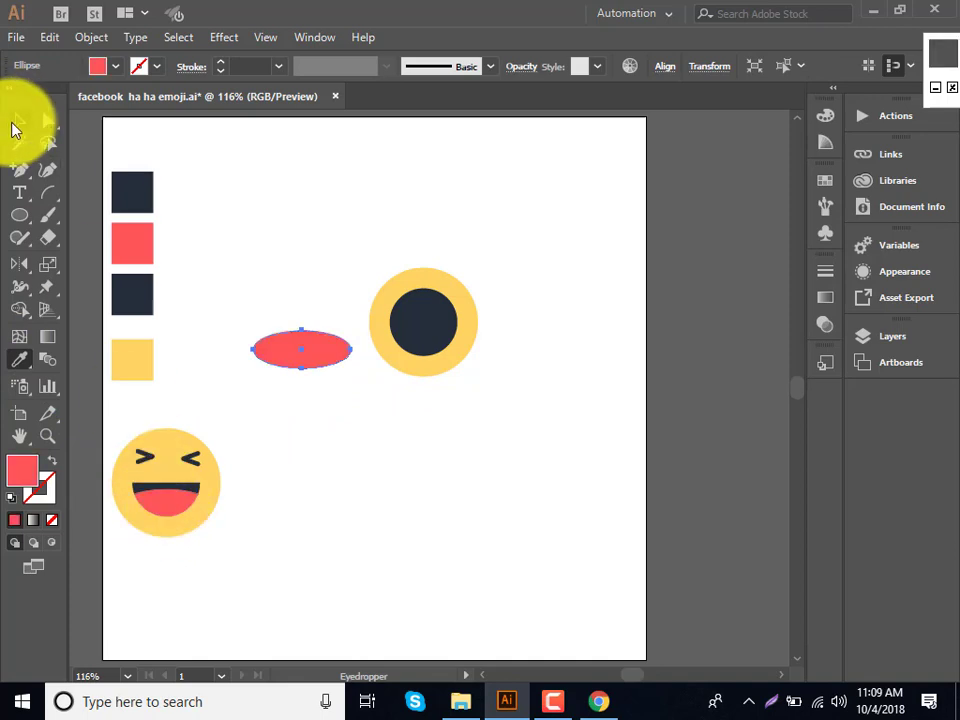
{"action": "left_click", "coordinate": [19, 121]}
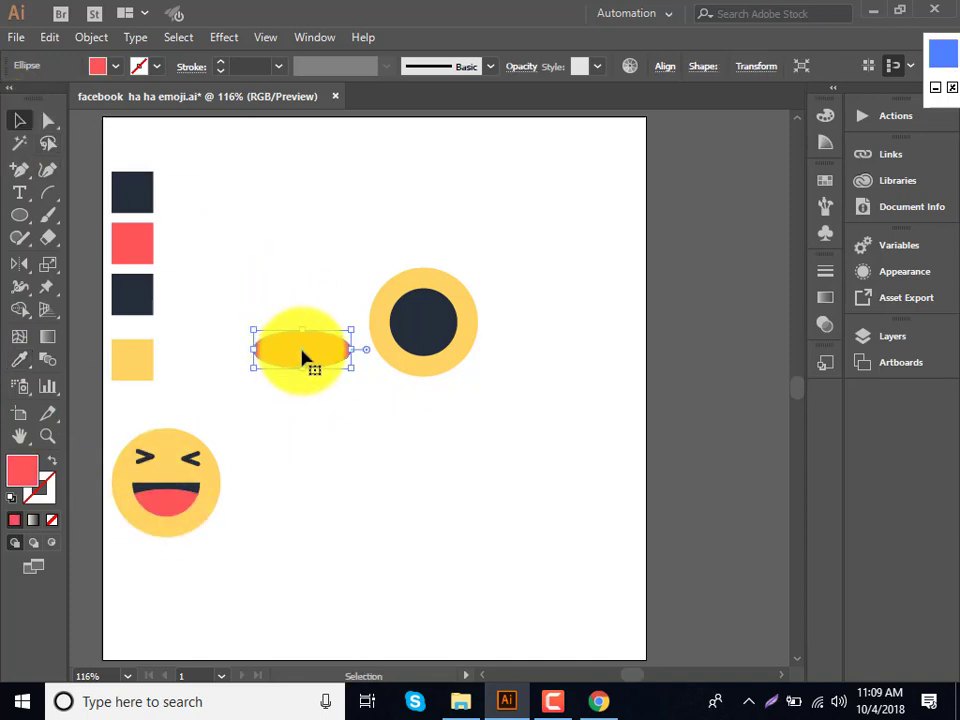
{"action": "left_click_drag", "start_coordinate": [300, 358], "coordinate": [422, 350]}
{"action": "left_click", "coordinate": [424, 306]}
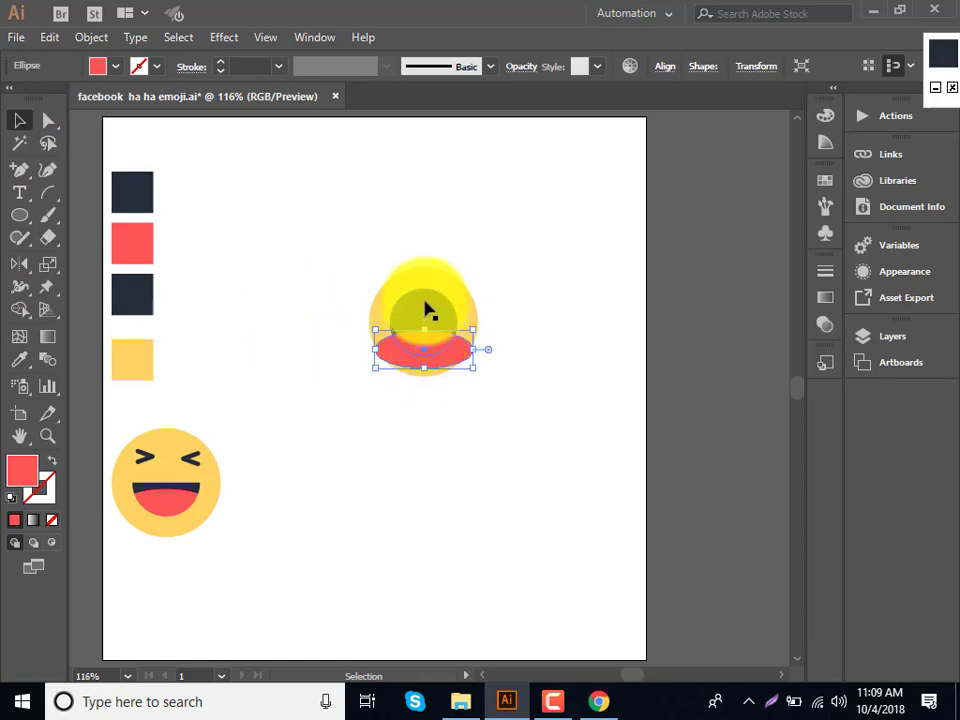
{"action": "left_click_drag", "start_coordinate": [424, 306], "coordinate": [428, 320]}
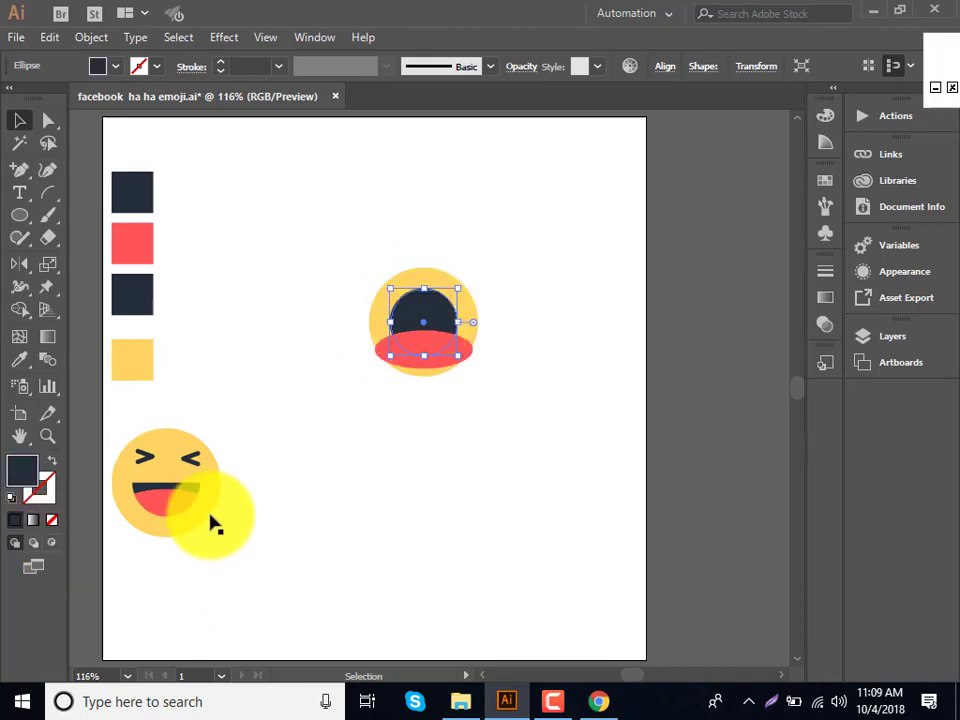
Delete the dark circle's top anchor point to make a flat-topped half-disc mouth.
{"action": "left_click", "coordinate": [46, 128]}
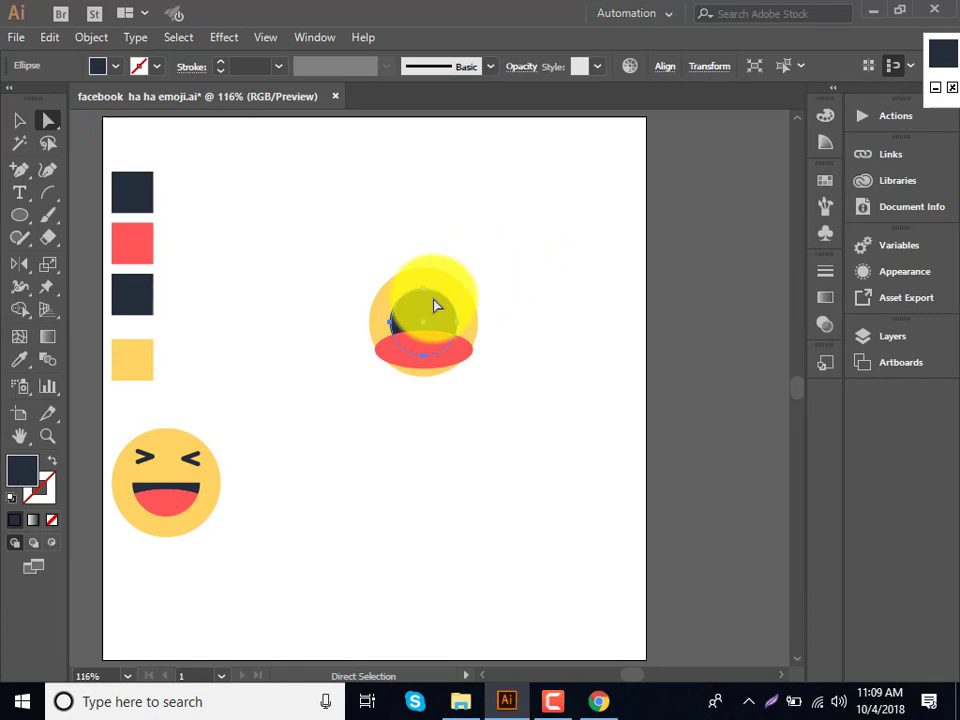
{"action": "left_click", "coordinate": [428, 297]}
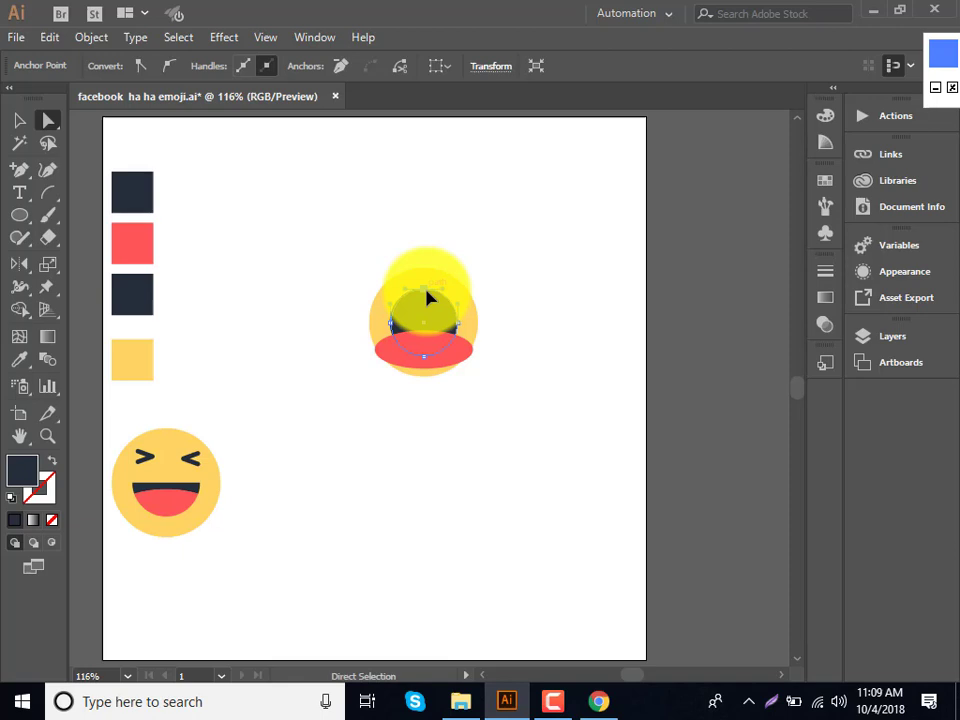
{"action": "key", "text": "Delete"}
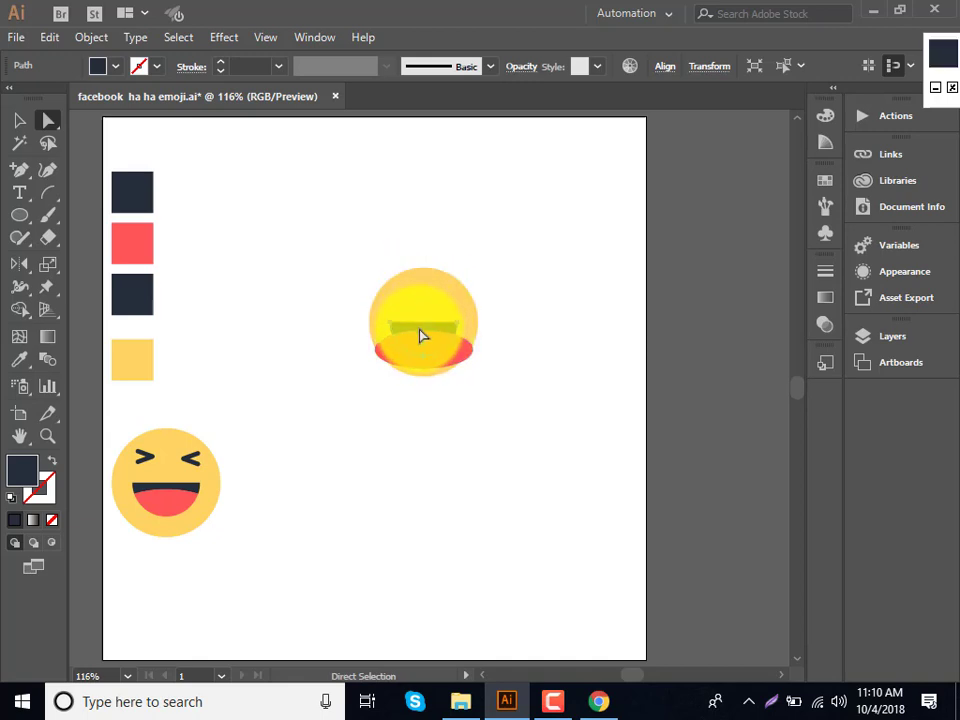
{"action": "left_click", "coordinate": [15, 123]}
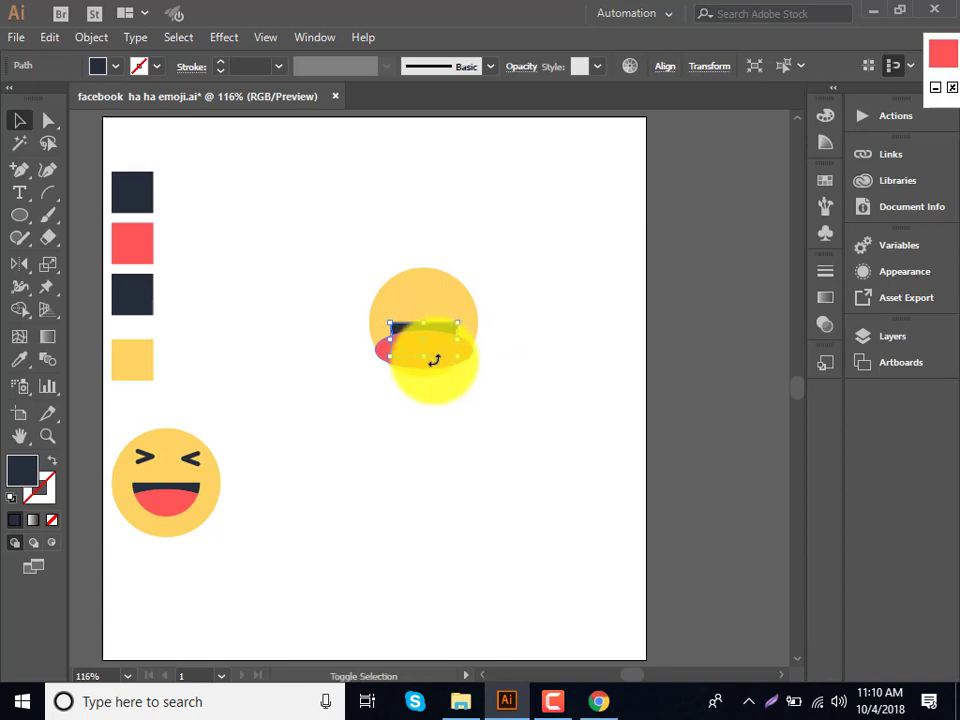
Move the mouth and red tongue lower on the face and divide them with Pathfinder.
{"action": "left_click", "coordinate": [431, 347], "text": "shift"}
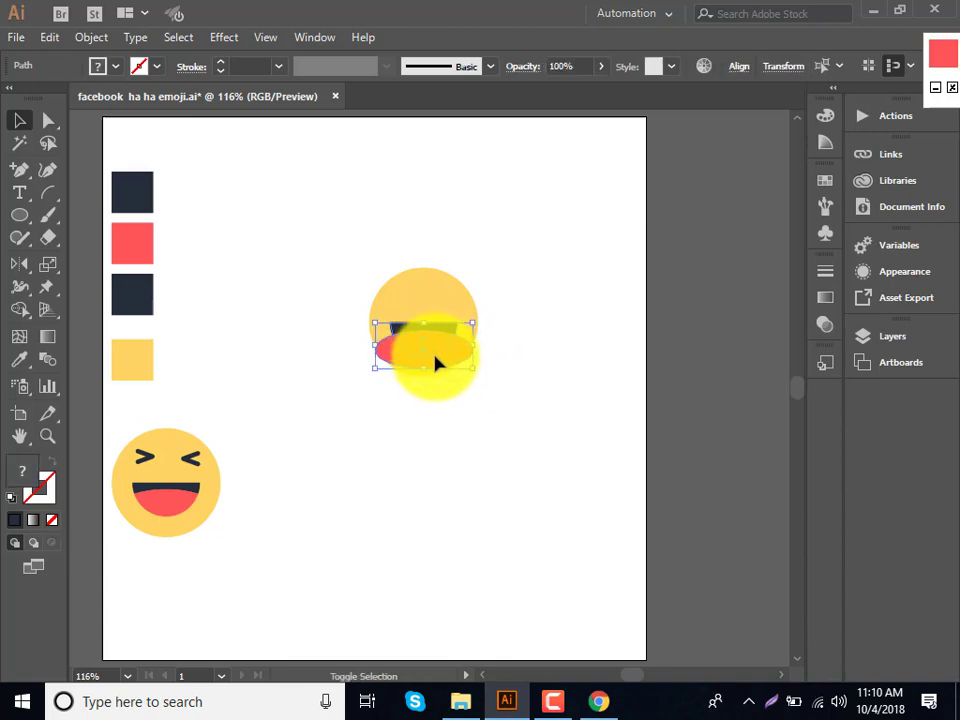
{"action": "mouse_move", "coordinate": [428, 352]}
{"action": "left_mouse_down"}
{"action": "mouse_move", "coordinate": [431, 366]}
{"action": "mouse_move", "coordinate": [466, 344]}
{"action": "mouse_move", "coordinate": [426, 371]}
{"action": "left_mouse_up"}
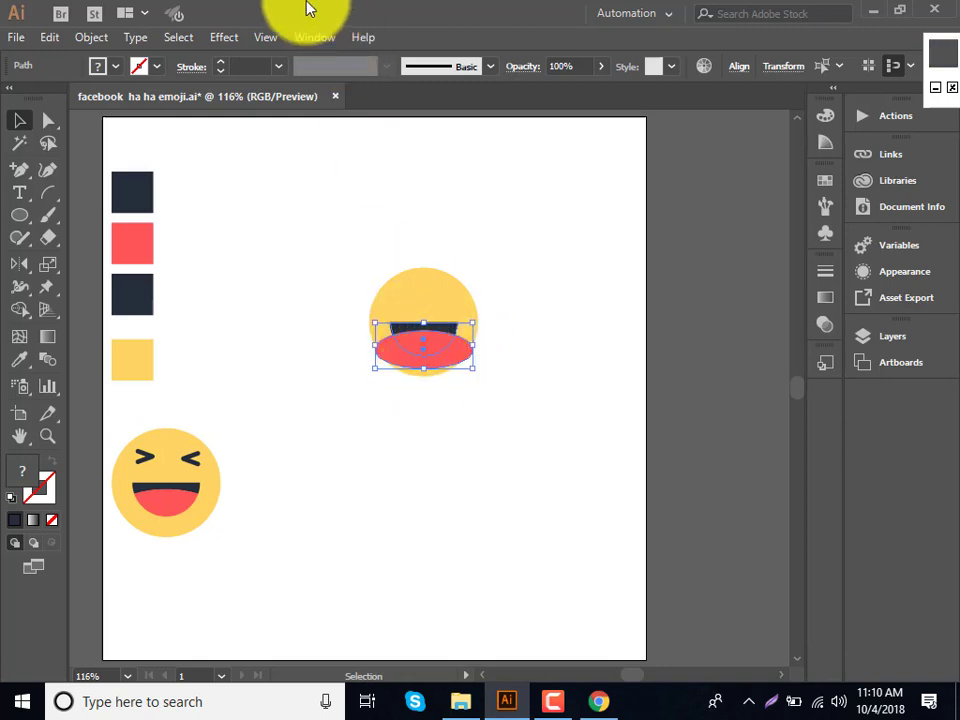
{"action": "left_click", "coordinate": [314, 37]}
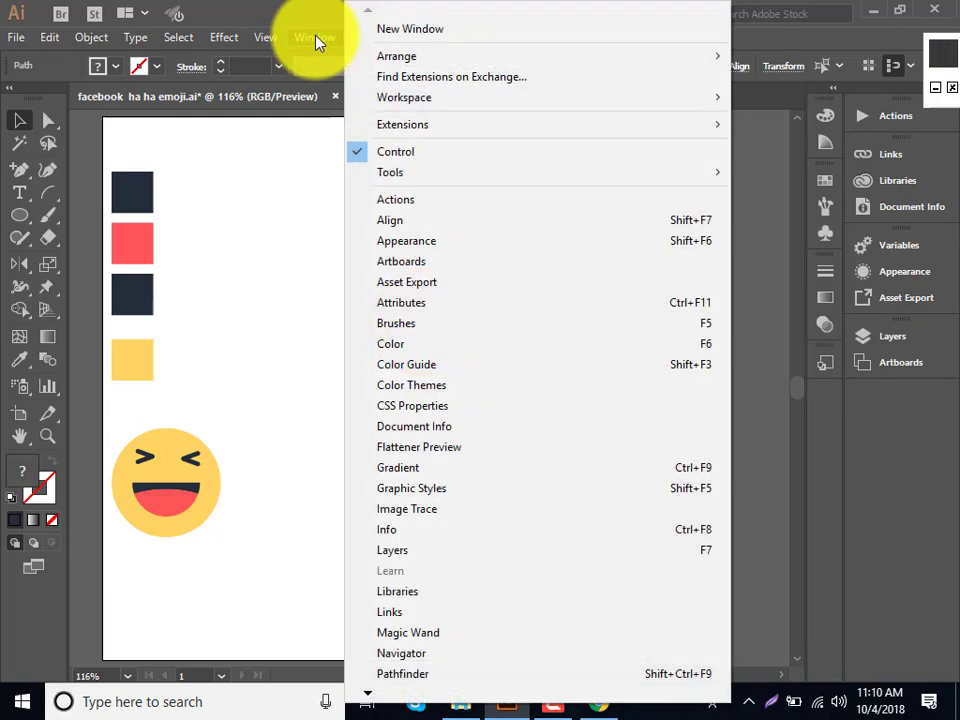
{"action": "left_click", "coordinate": [405, 674]}
{"action": "left_click", "coordinate": [693, 524]}
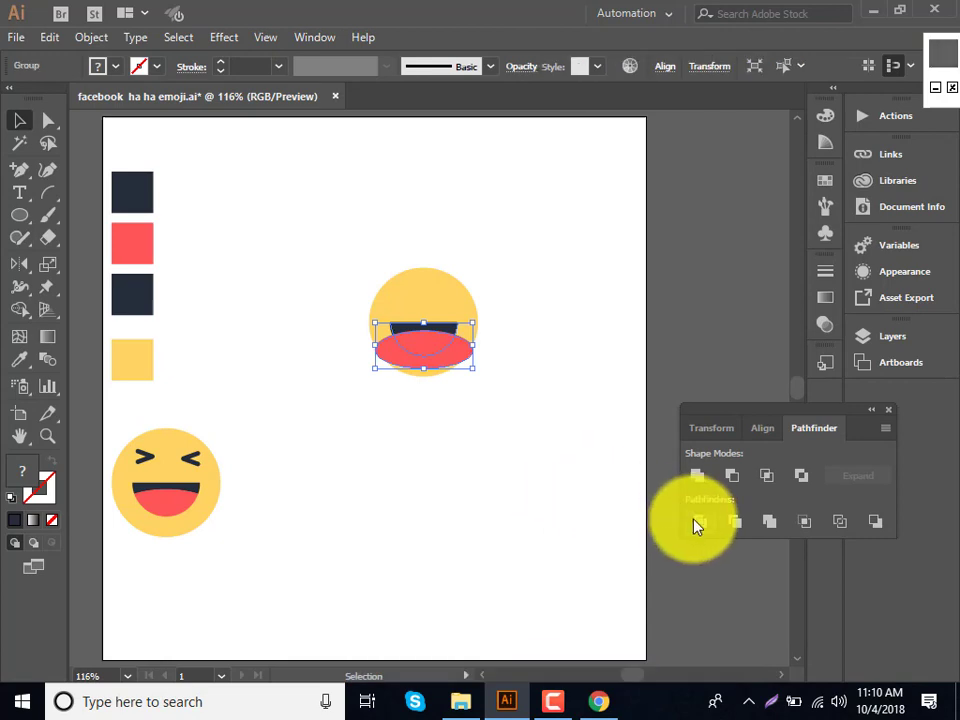
Ungroup the divided pieces and remove the red overflow outside the dark mouth.
{"action": "right_click", "coordinate": [416, 351]}
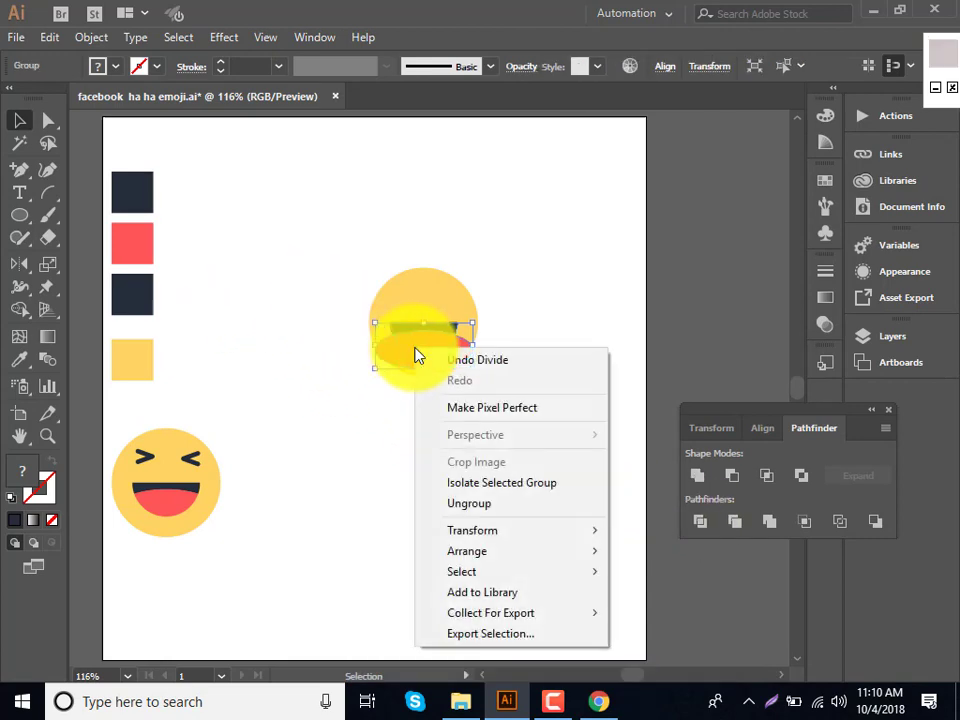
{"action": "left_click", "coordinate": [470, 505]}
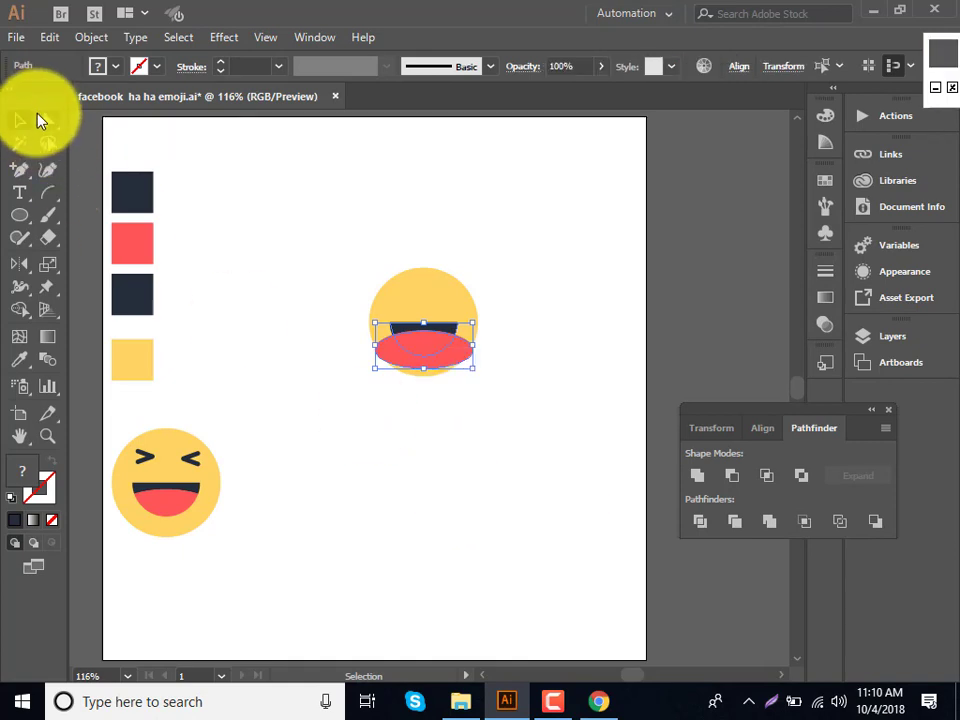
{"action": "left_click", "coordinate": [467, 495]}
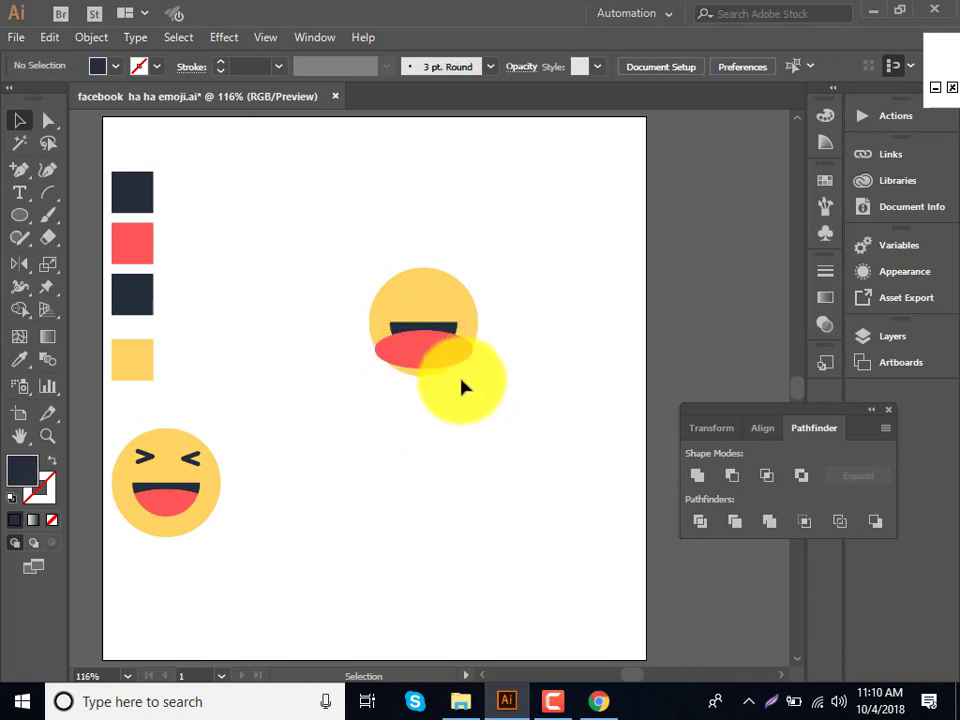
{"action": "left_click", "coordinate": [463, 367]}
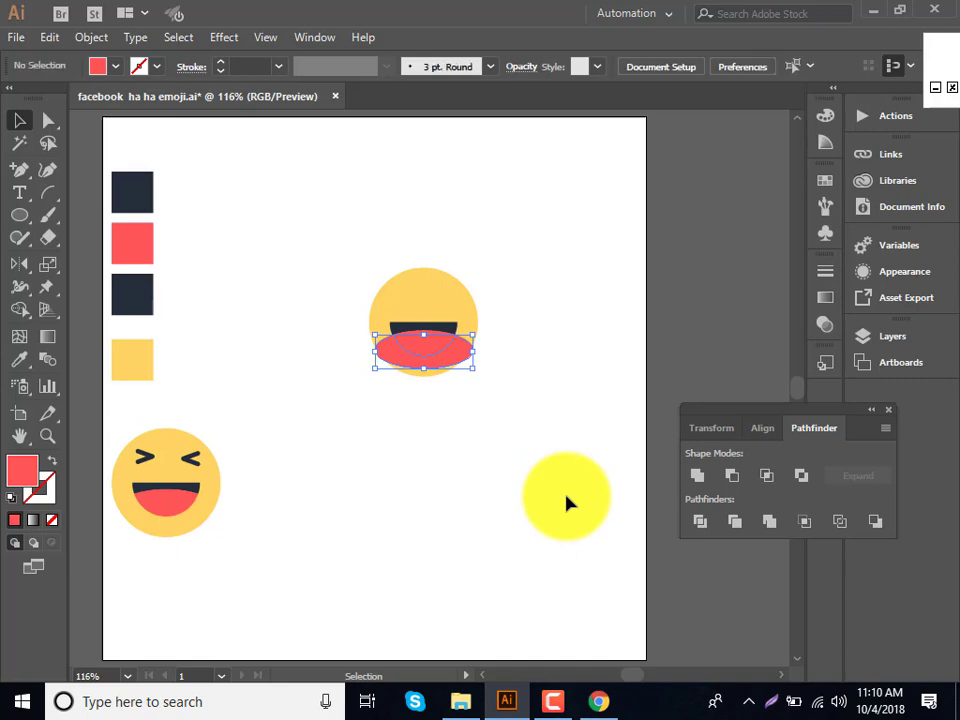
{"action": "key", "text": "ctrl+z"}
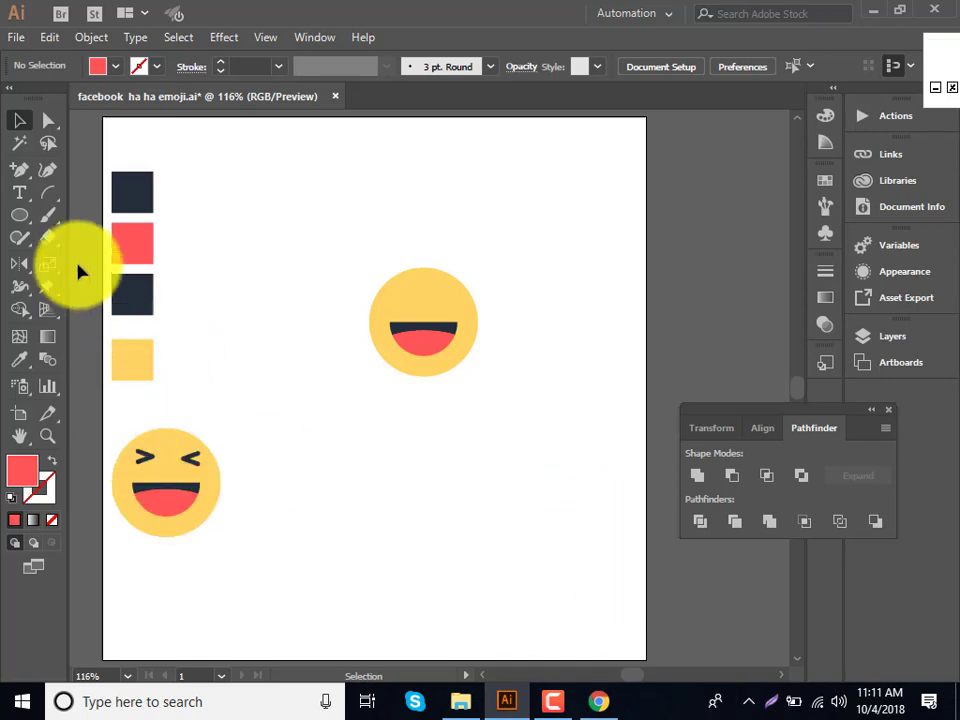
Create a line segment 14 px long at a 340° angle.
{"action": "left_click", "coordinate": [50, 198]}
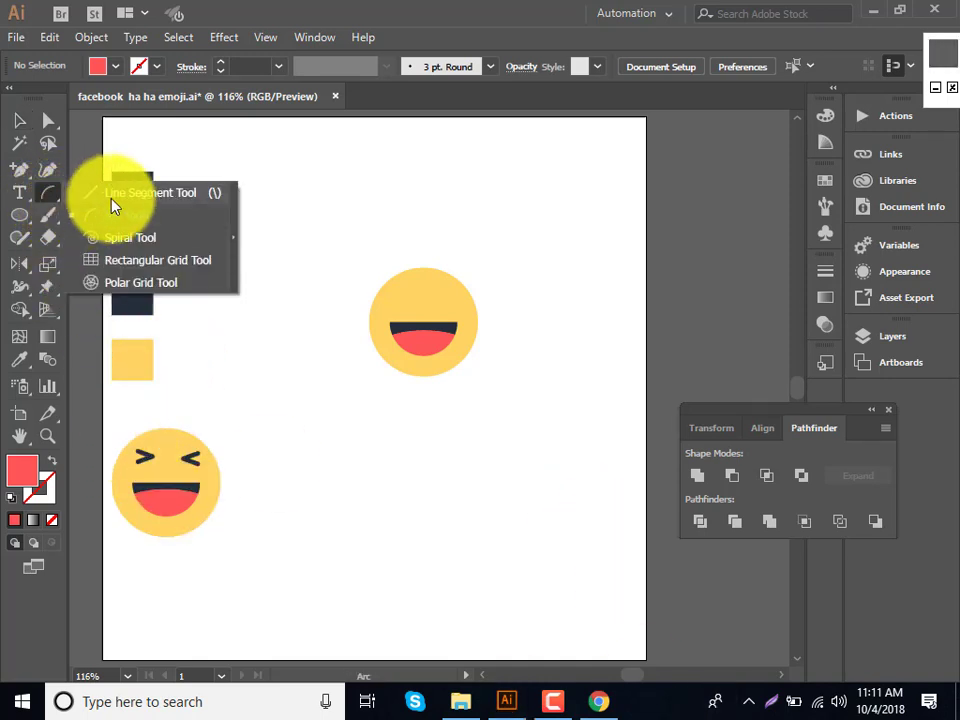
{"action": "left_click_drag", "start_coordinate": [62, 208], "coordinate": [111, 195]}
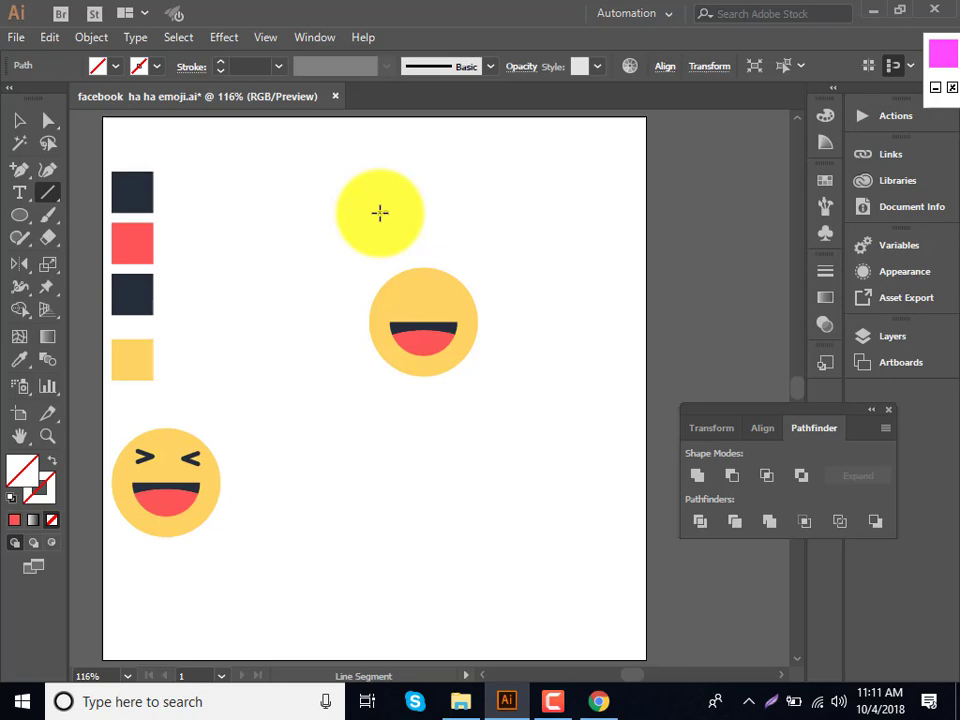
{"action": "left_click", "coordinate": [350, 243]}
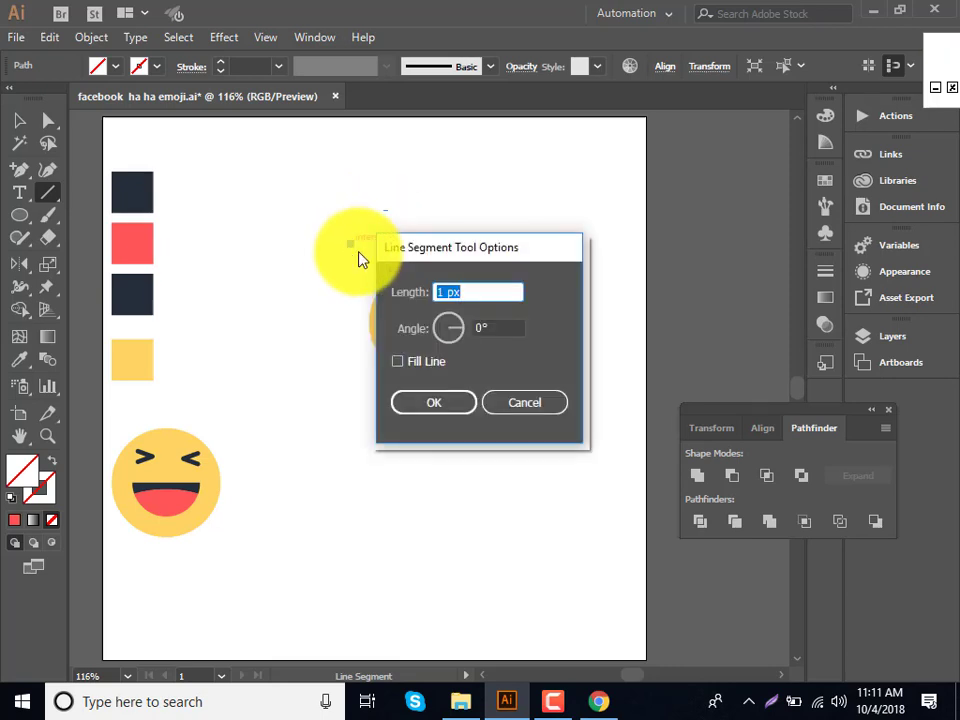
{"action": "type", "text": "1"}
{"action": "type", "text": "4"}
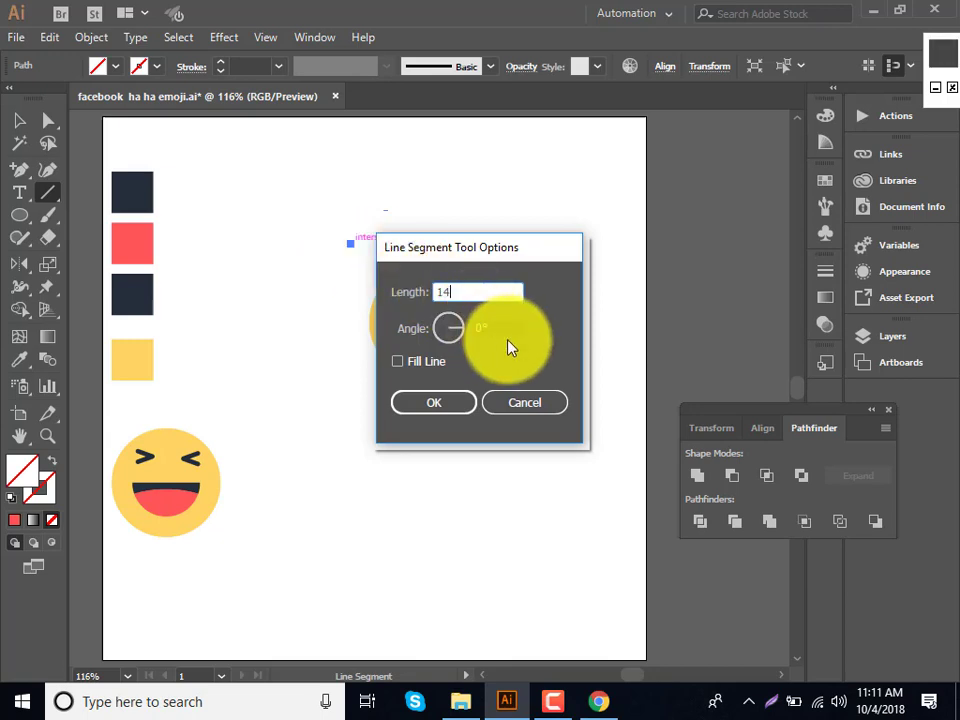
{"action": "key", "text": "Tab"}
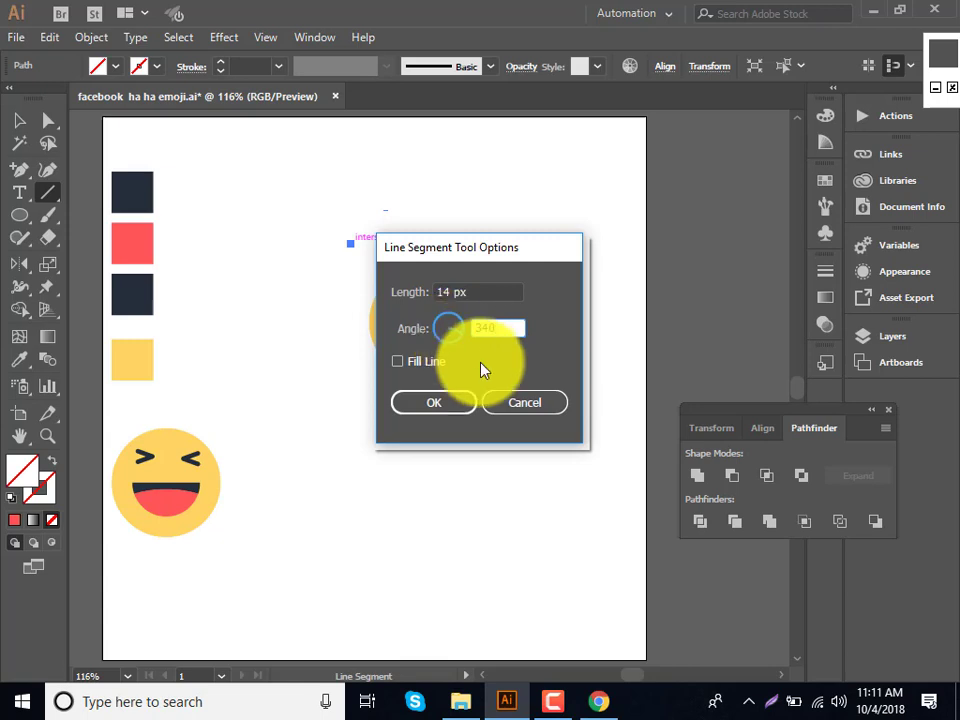
{"action": "left_click", "coordinate": [505, 328]}
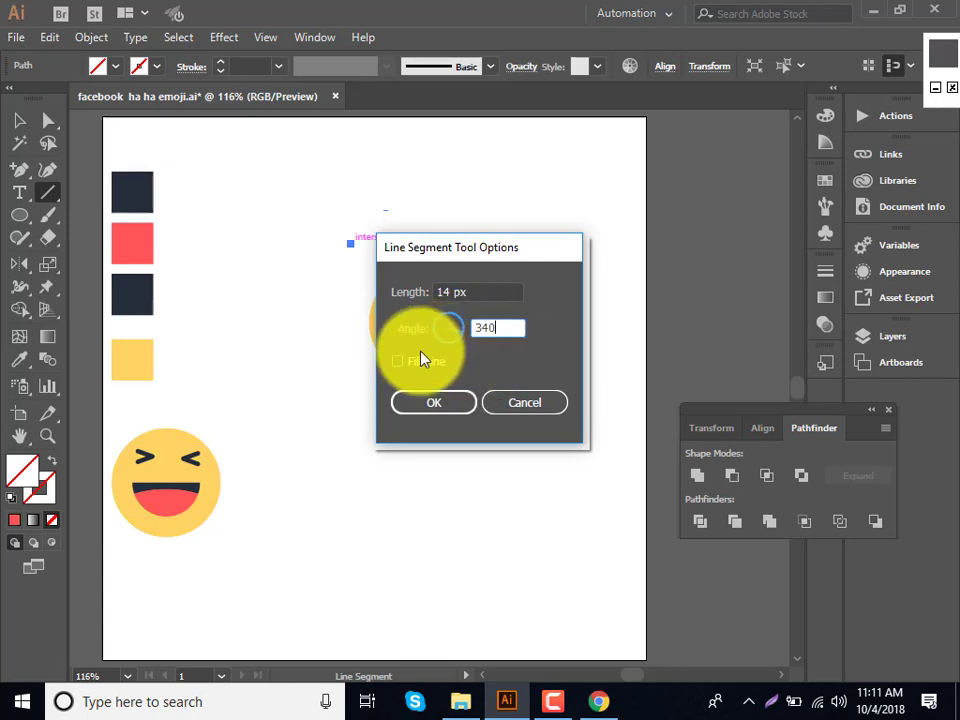
{"action": "left_click", "coordinate": [433, 402]}
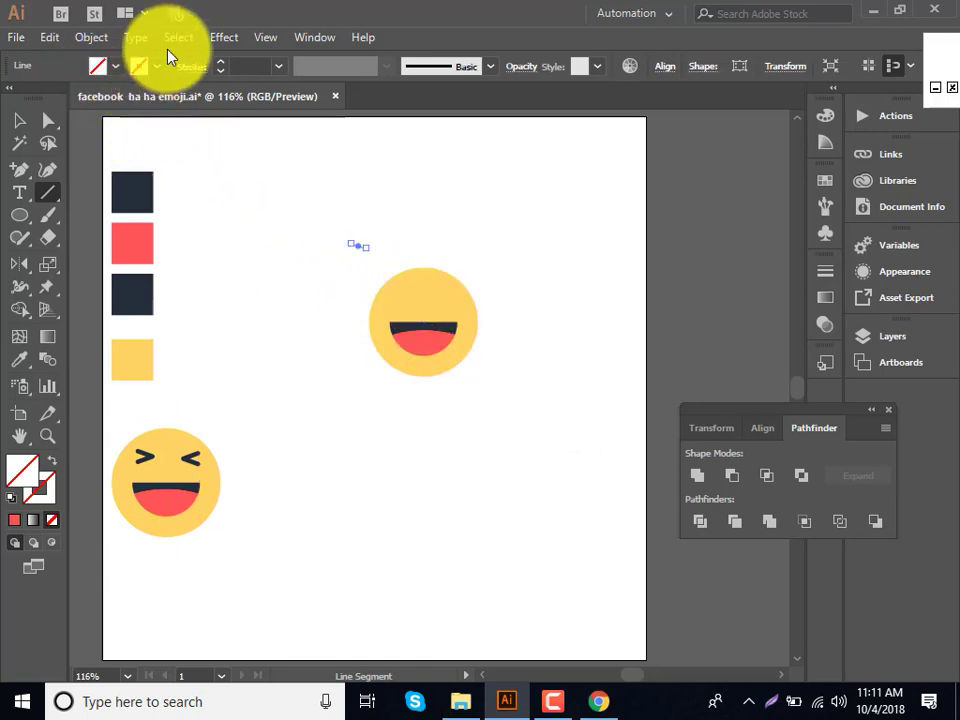
Give the line a black 4 pt stroke and zoom in on it.
{"action": "left_click", "coordinate": [224, 63]}
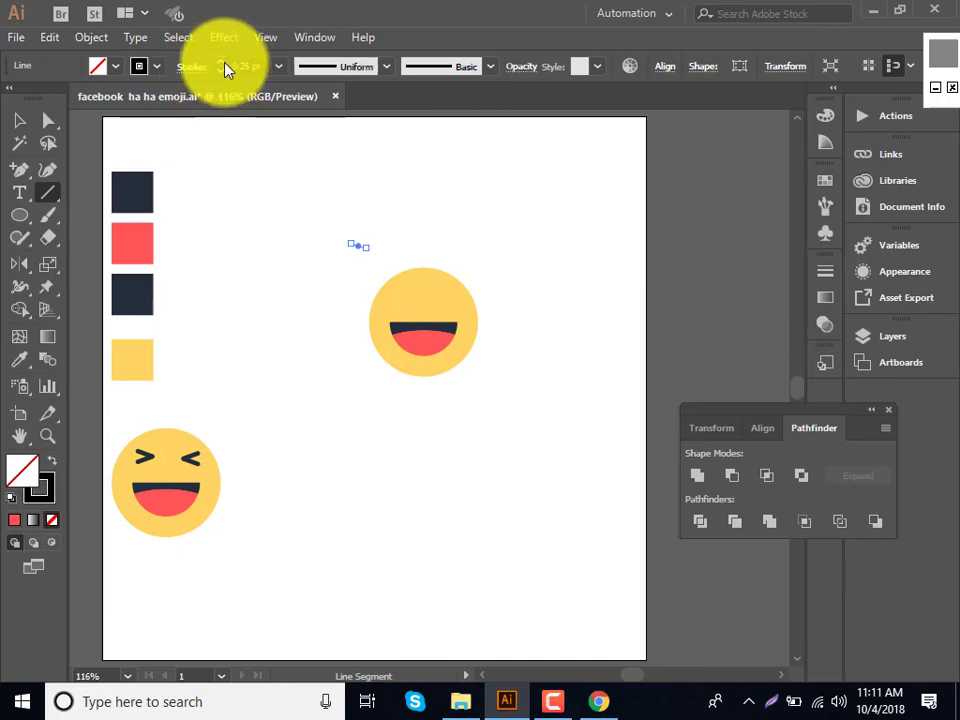
{"action": "left_click", "coordinate": [226, 63]}
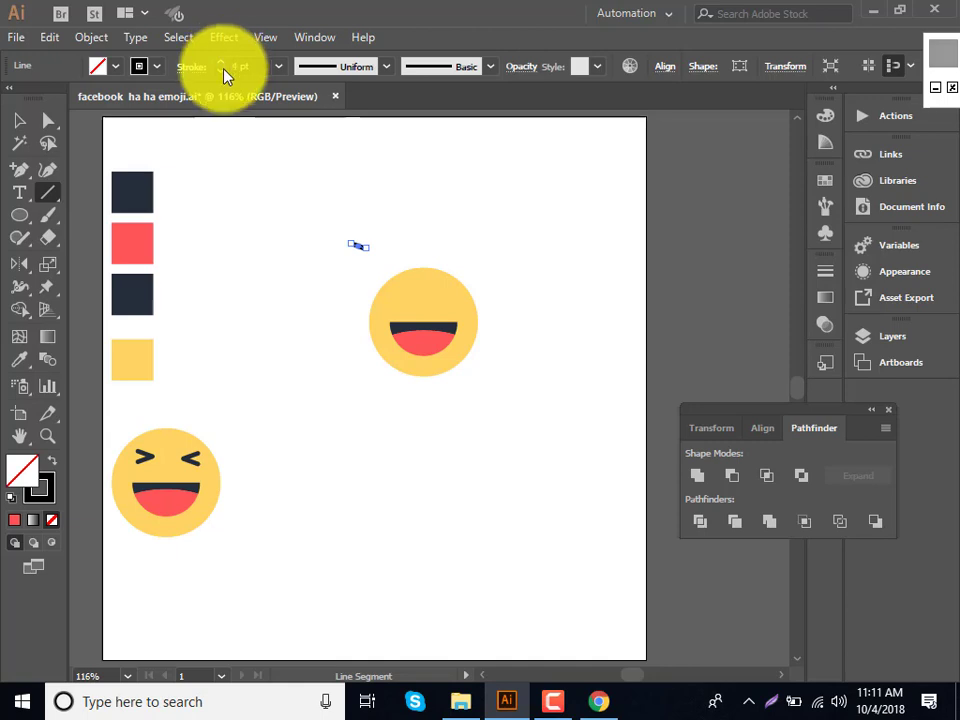
{"action": "key", "text": "ctrl+plus"}
{"action": "key", "text": "ctrl+plus"}
{"action": "key", "text": "ctrl+plus"}
{"action": "key", "text": "ctrl+plus"}
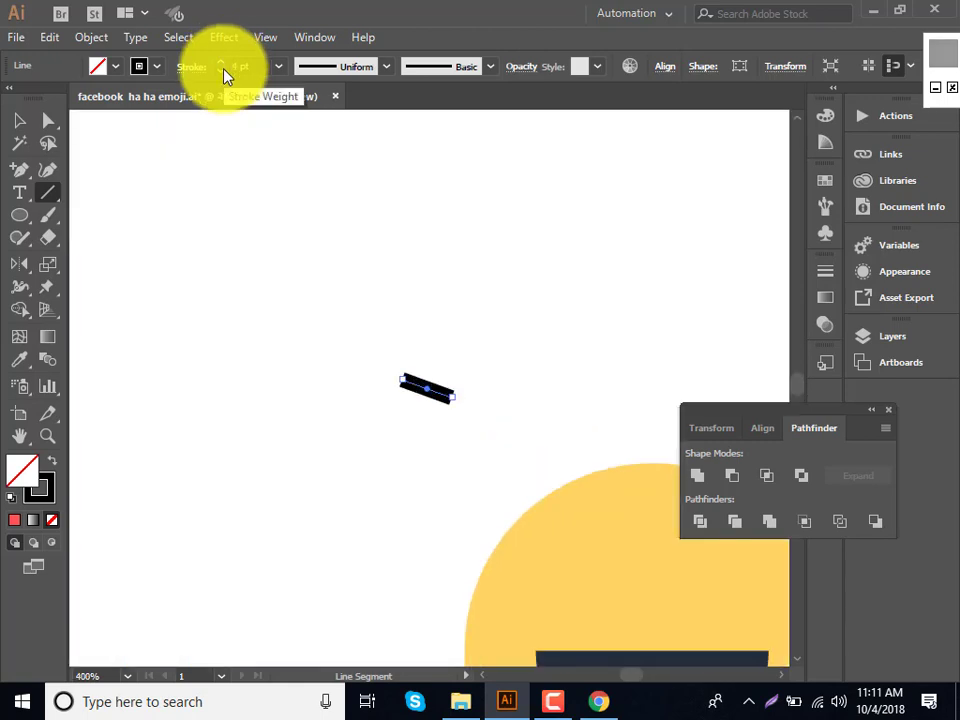
{"action": "key", "text": "ctrl+plus"}
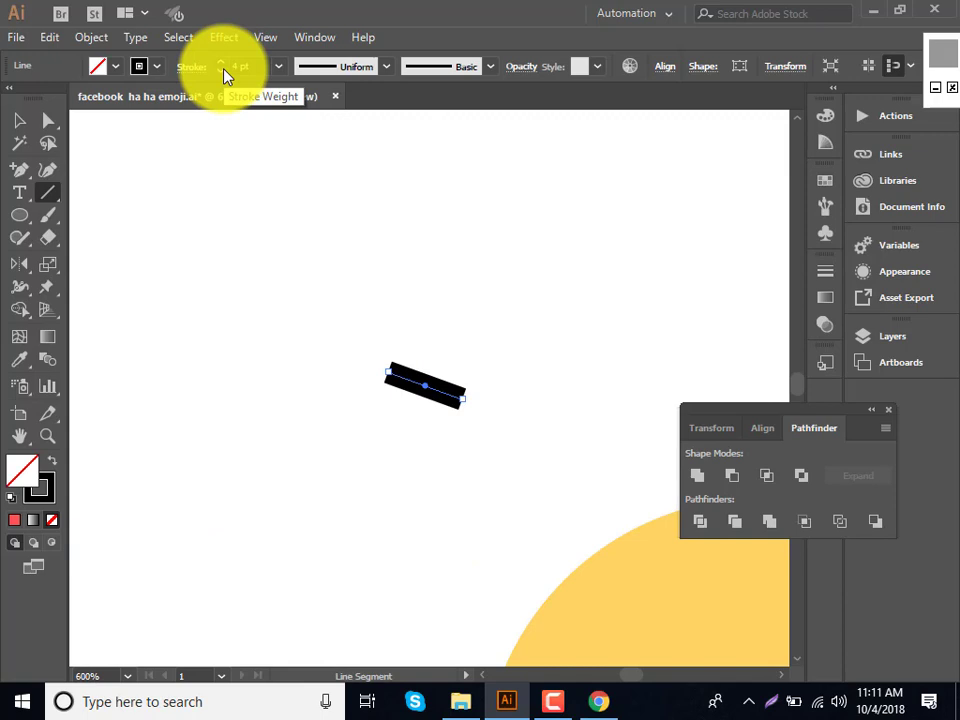
{"action": "scroll", "coordinate": [339, 530], "scroll_direction": "down", "scroll_amount": 5}
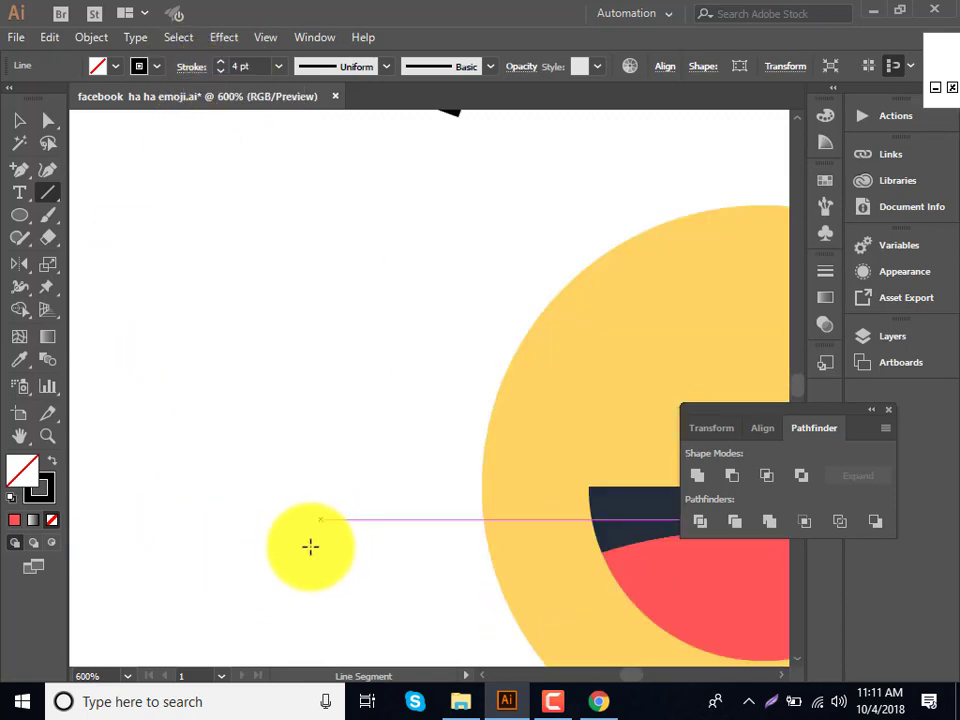
{"action": "scroll", "coordinate": [310, 546], "scroll_direction": "down", "scroll_amount": 4}
{"action": "scroll", "coordinate": [191, 561], "scroll_direction": "down", "scroll_amount": 5}
{"action": "scroll", "coordinate": [221, 587], "scroll_direction": "down", "scroll_amount": 4}
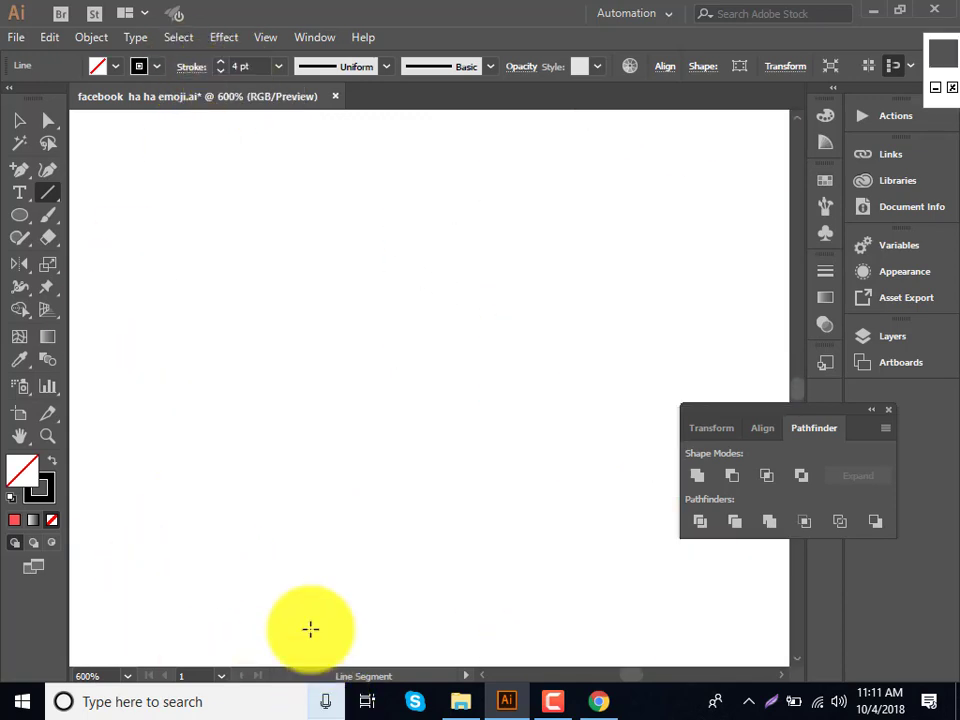
{"action": "scroll", "coordinate": [315, 628], "scroll_direction": "up", "scroll_amount": 3}
{"action": "scroll", "coordinate": [370, 600], "scroll_direction": "up", "scroll_amount": 4}
{"action": "scroll", "coordinate": [426, 558], "scroll_direction": "up", "scroll_amount": 4}
{"action": "scroll", "coordinate": [430, 553], "scroll_direction": "up", "scroll_amount": 1}
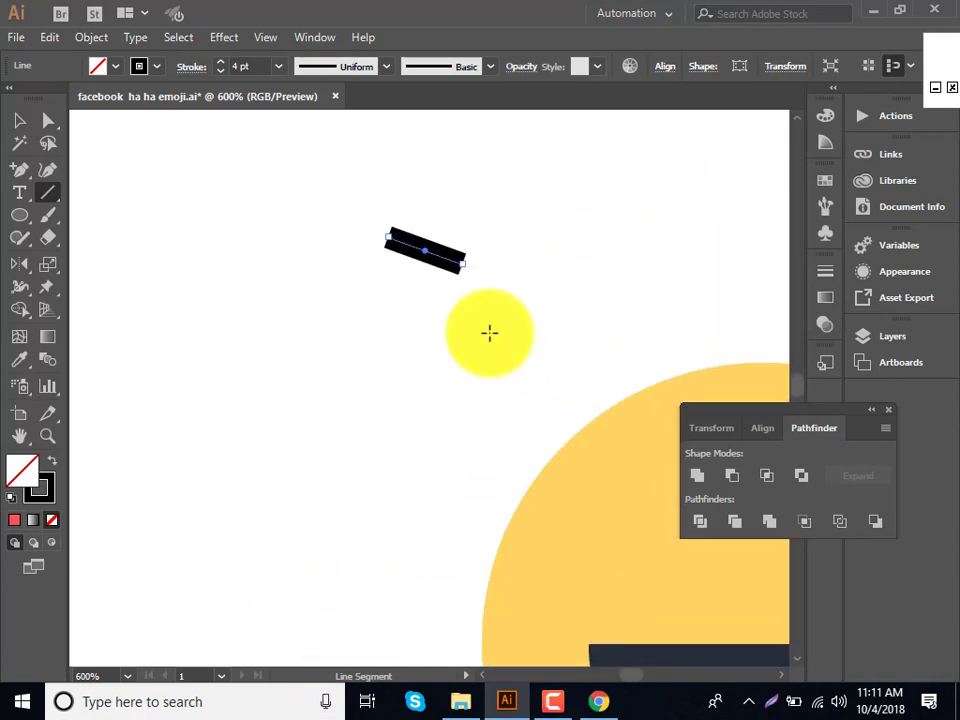
Set round caps on the black eye line's stroke.
{"action": "left_click", "coordinate": [193, 70]}
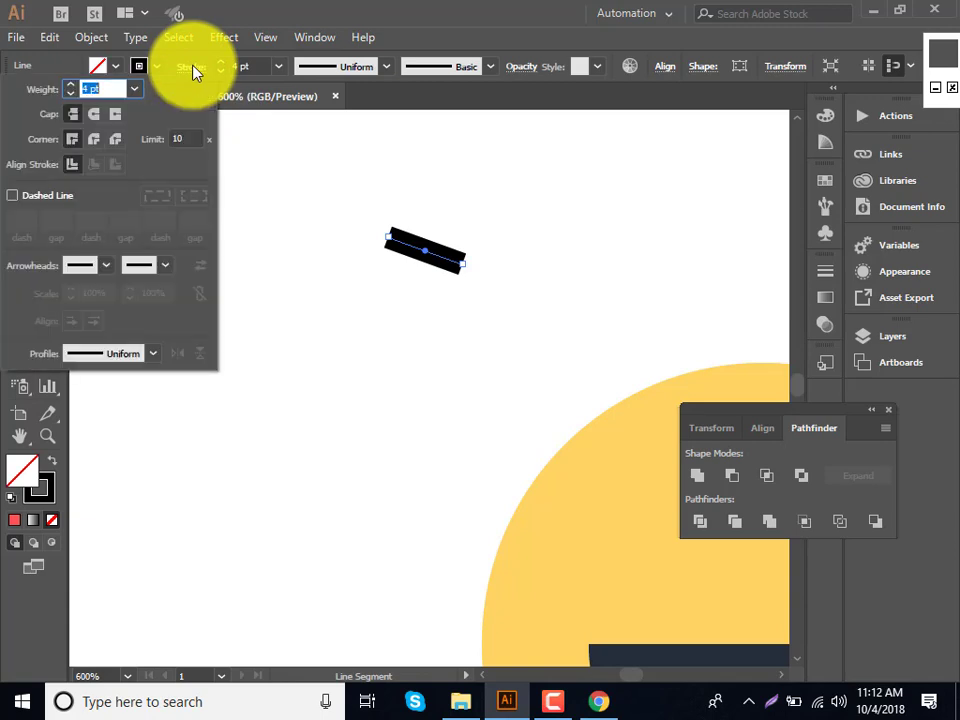
{"action": "left_click", "coordinate": [92, 115]}
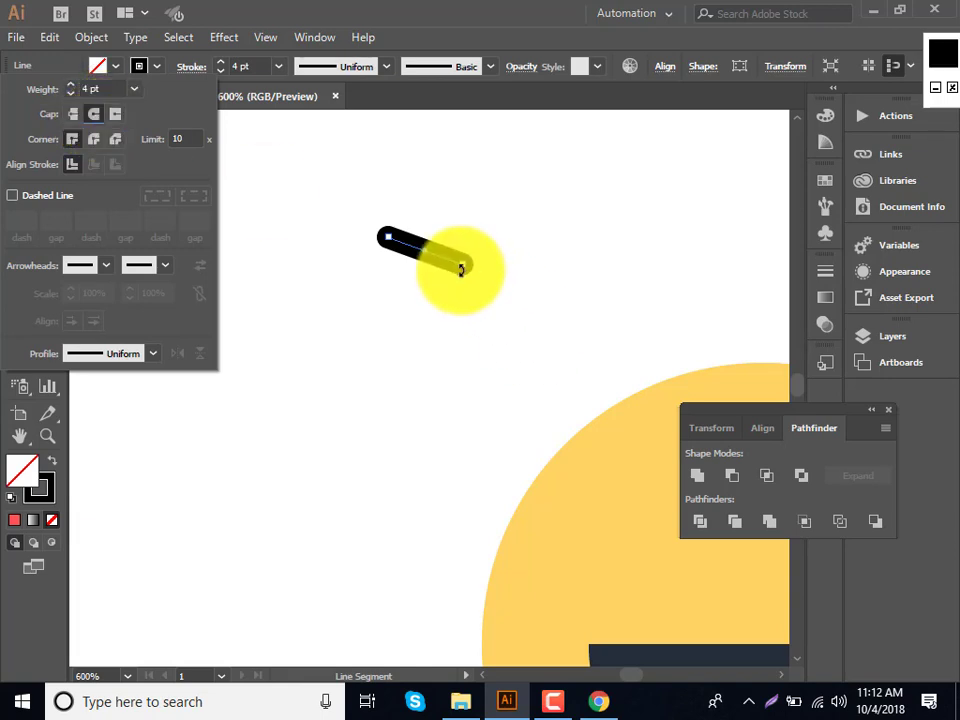
{"action": "left_click", "coordinate": [73, 115]}
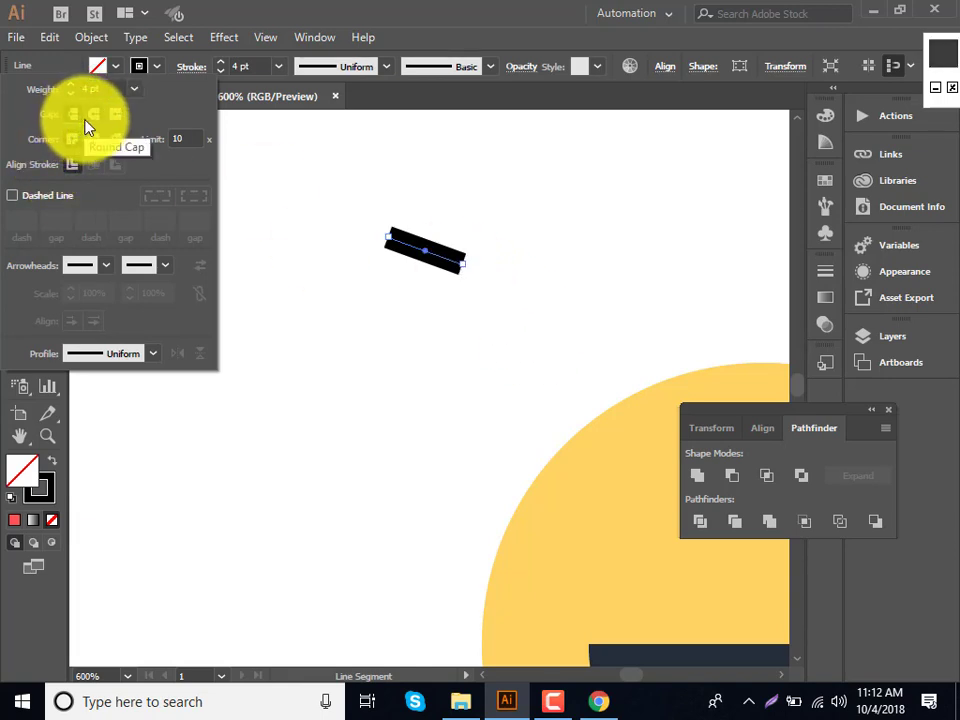
{"action": "left_click", "coordinate": [90, 116]}
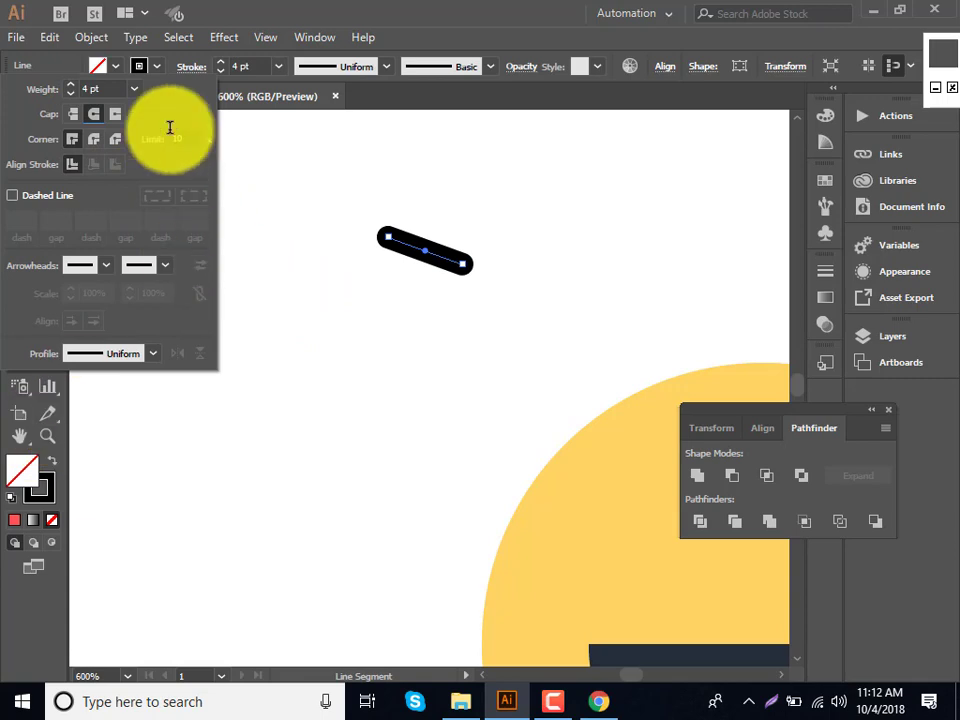
{"action": "left_click", "coordinate": [44, 52]}
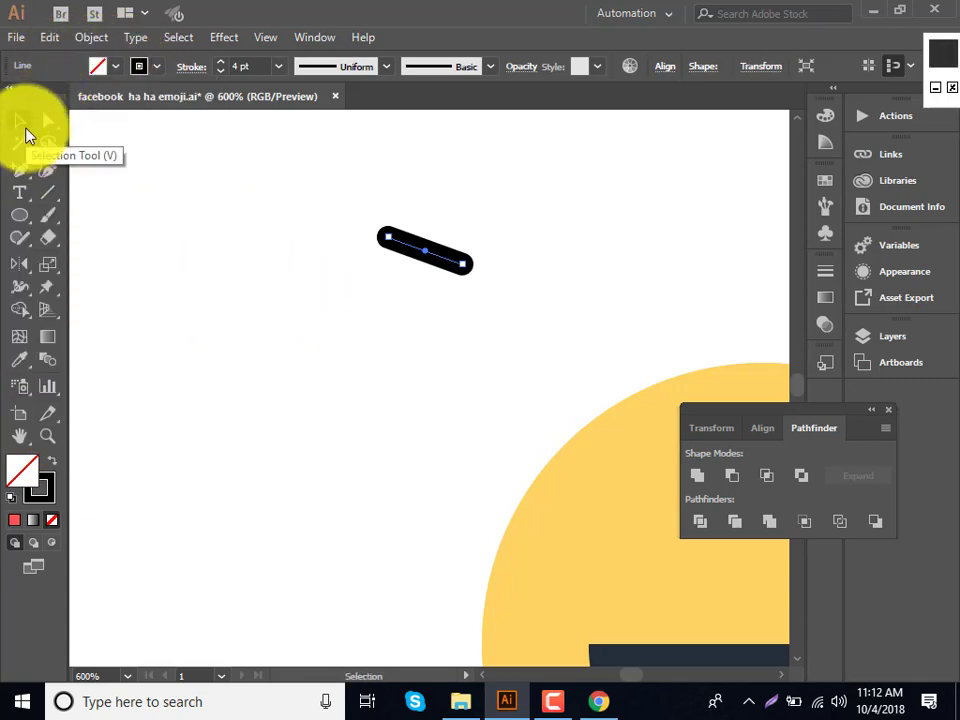
{"action": "left_click", "coordinate": [22, 124]}
Reflect a vertical copy of the slanted line and nudge it down into a > shape.
{"action": "double_click", "coordinate": [22, 268]}
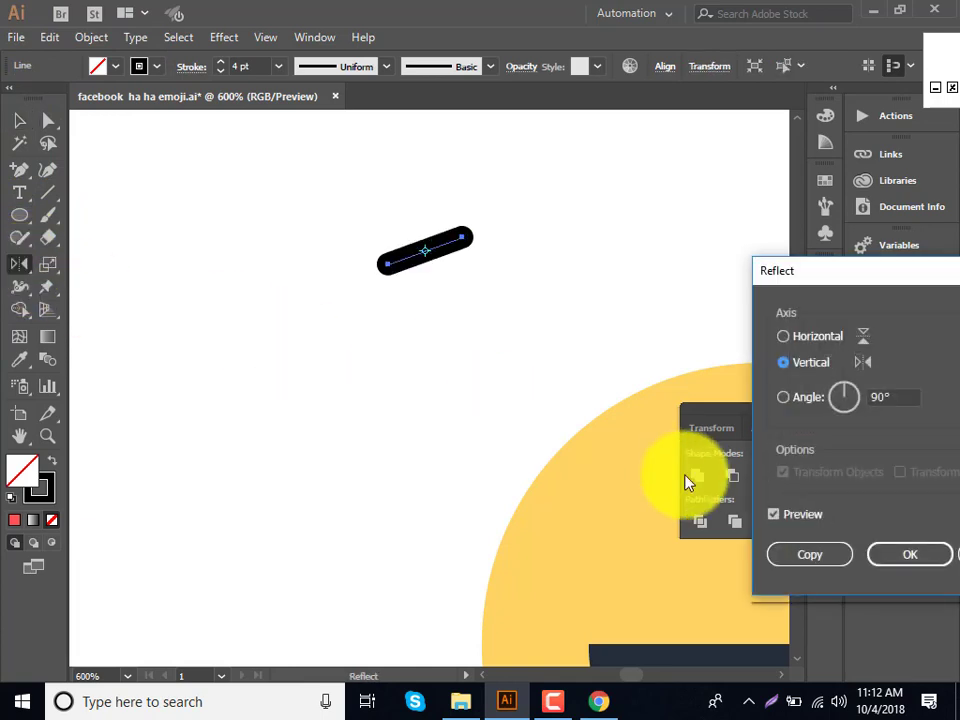
{"action": "left_click_drag", "start_coordinate": [805, 276], "coordinate": [685, 257]}
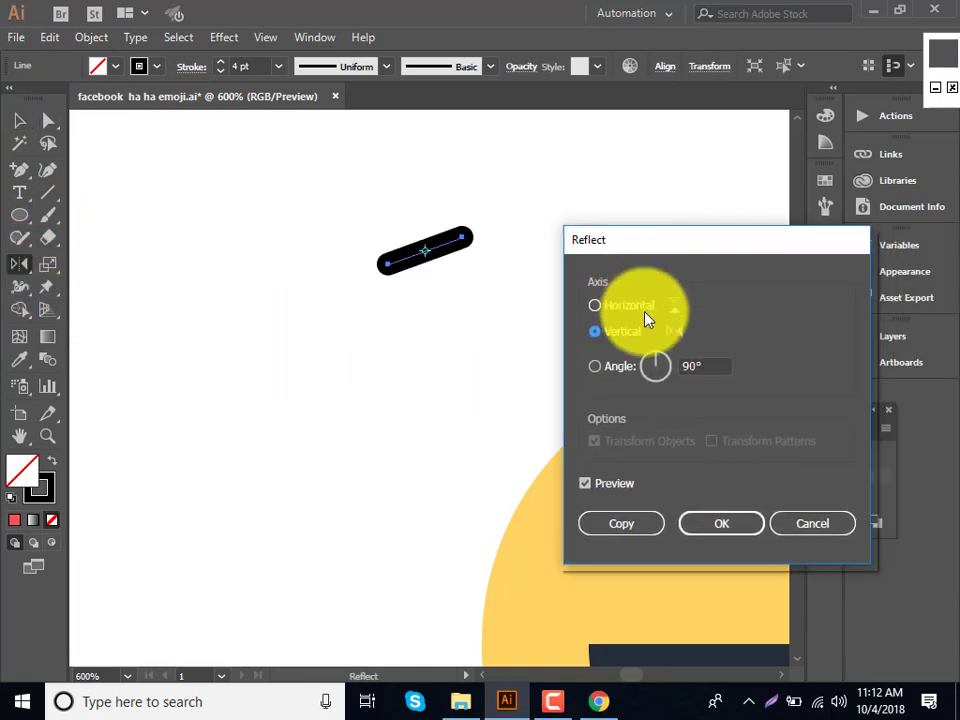
{"action": "left_click", "coordinate": [652, 527]}
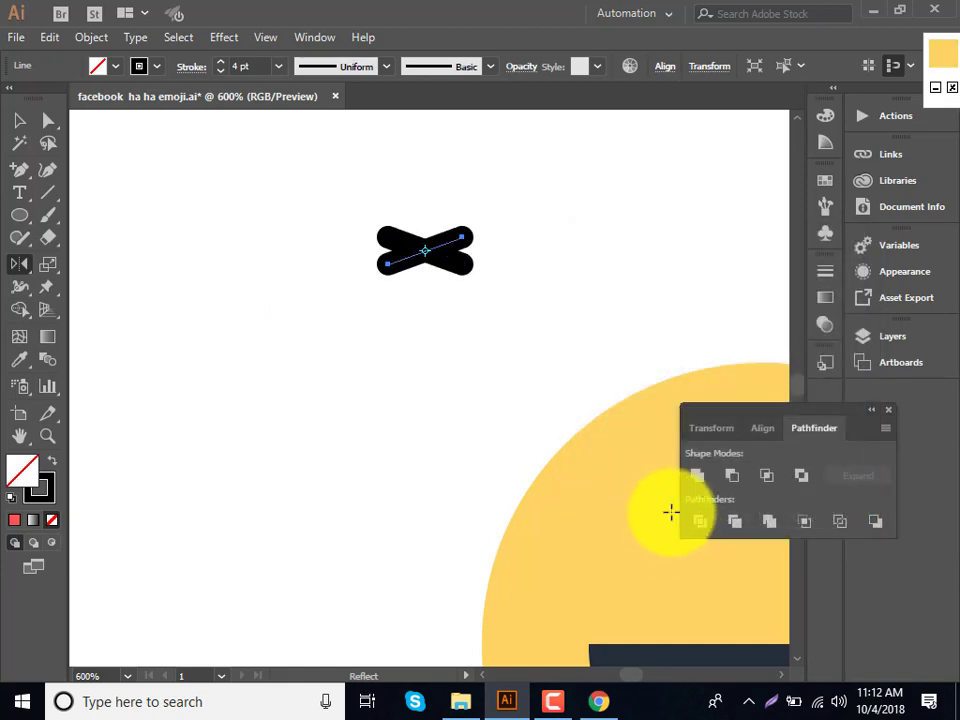
{"action": "key", "text": "Down"}
{"action": "key", "text": "Down"}
{"action": "key", "text": "Down"}
{"action": "key", "text": "Down"}
{"action": "key", "text": "Down"}
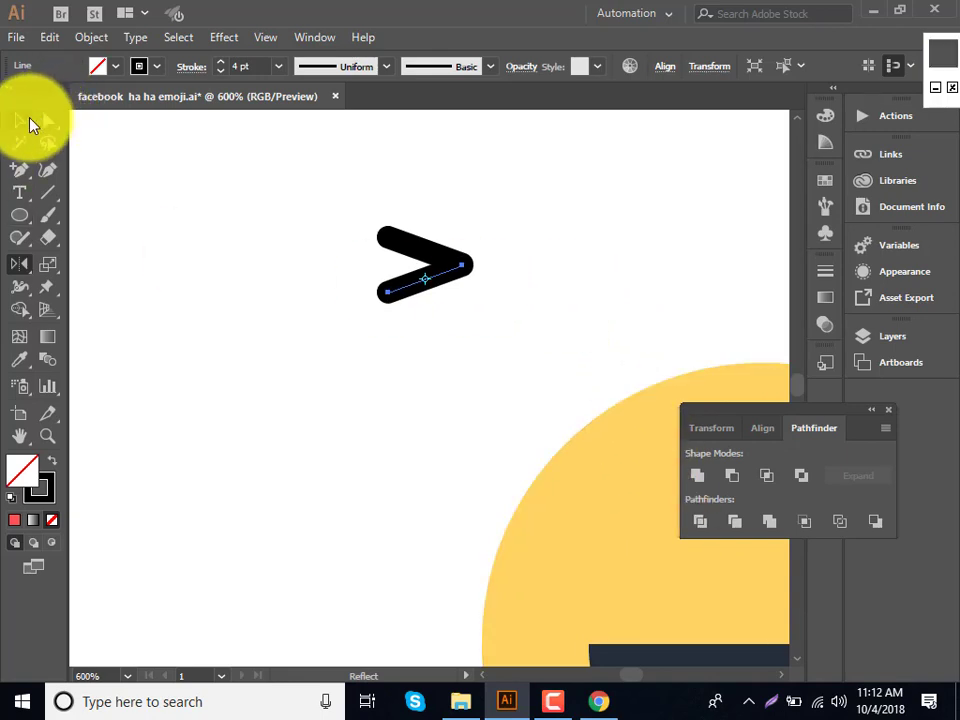
Group both lines into one chevron and bring the whole face into view.
{"action": "left_click", "coordinate": [26, 124]}
{"action": "left_click_drag", "start_coordinate": [266, 199], "coordinate": [557, 387]}
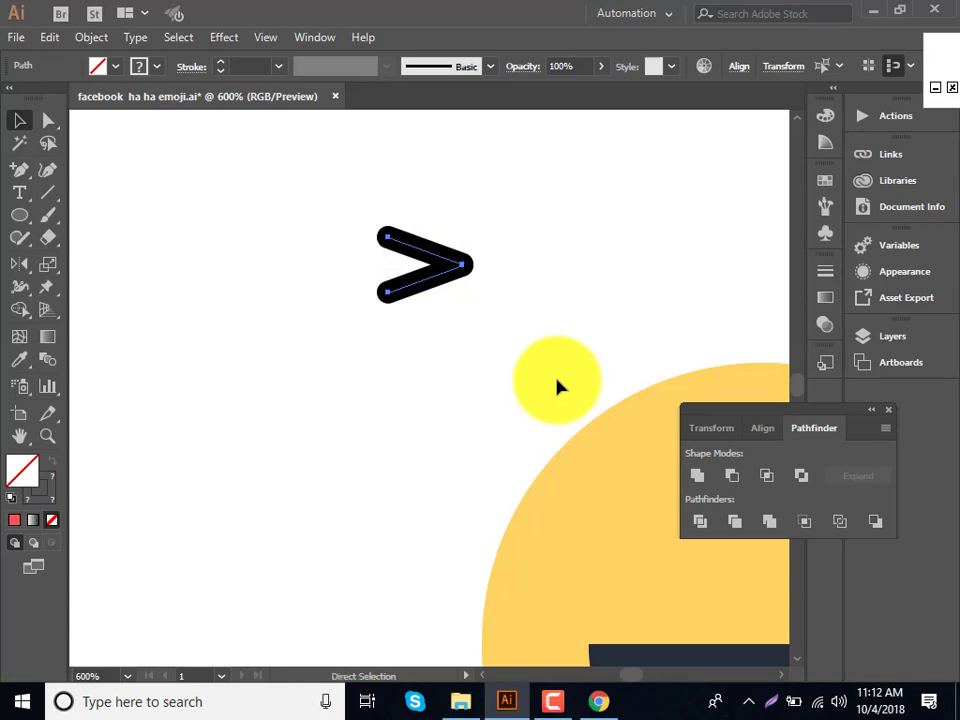
{"action": "key", "text": "ctrl+g"}
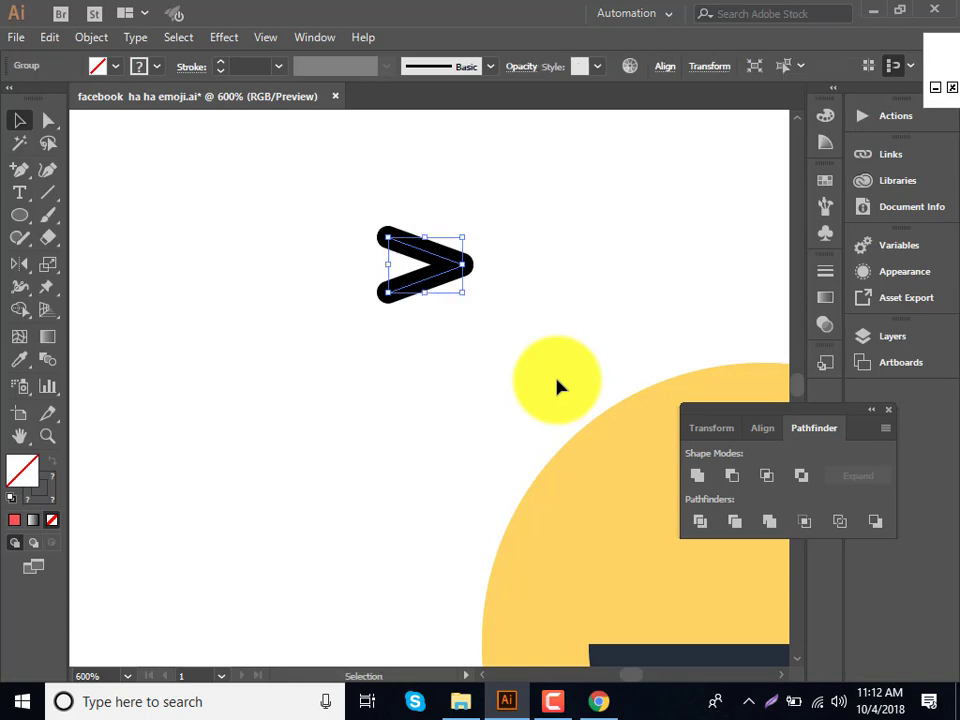
{"action": "key", "text": "ctrl+minus"}
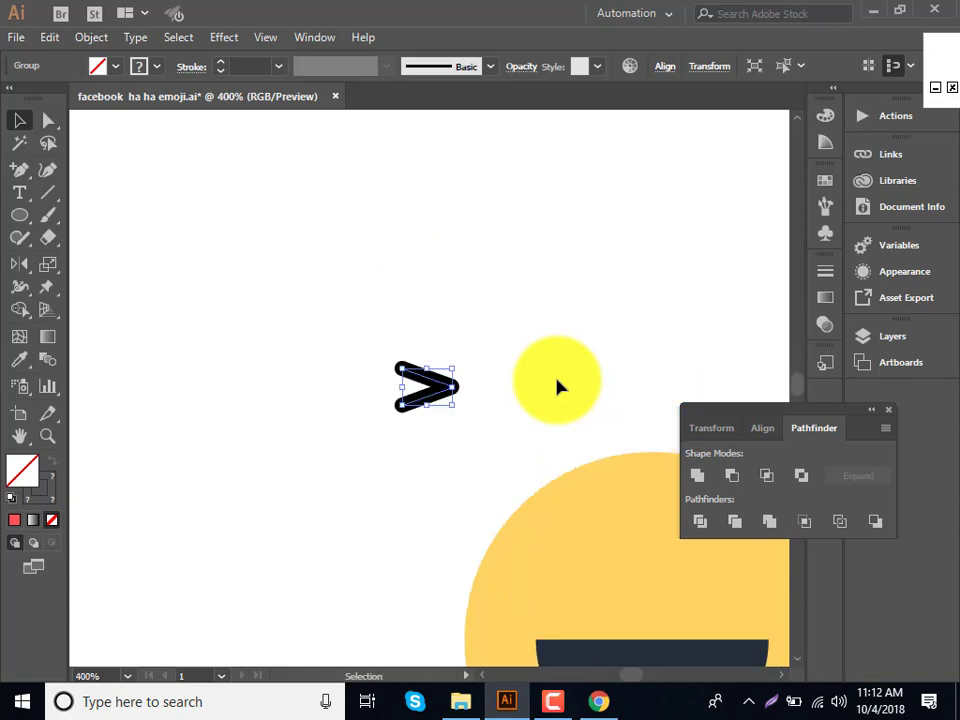
{"action": "key", "text": "space"}
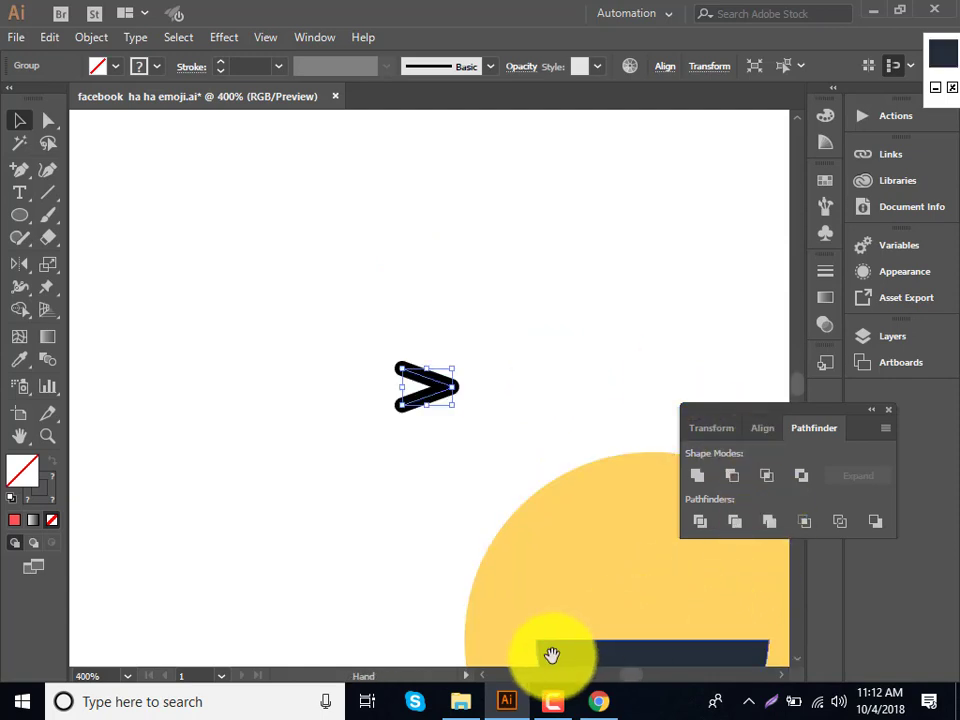
{"action": "mouse_move", "coordinate": [473, 585]}
{"action": "left_mouse_down"}
{"action": "mouse_move", "coordinate": [248, 426]}
{"action": "mouse_move", "coordinate": [257, 428]}
{"action": "left_mouse_up"}
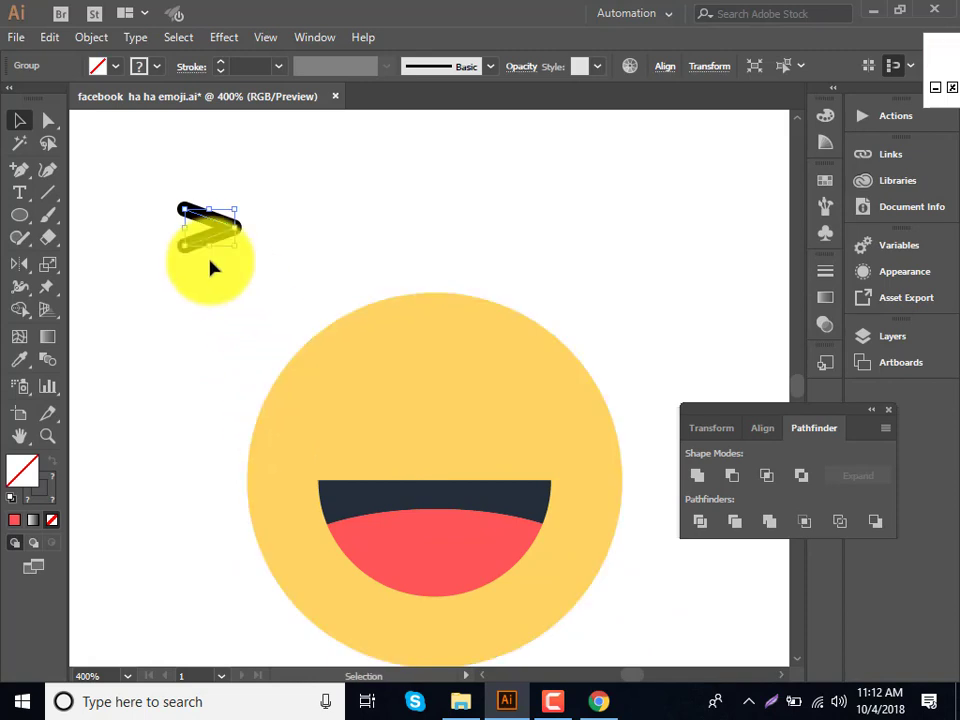
Place the > chevron as the left eye and add a mirrored < copy as the right eye.
{"action": "mouse_move", "coordinate": [229, 239]}
{"action": "left_mouse_down"}
{"action": "mouse_move", "coordinate": [338, 404]}
{"action": "mouse_move", "coordinate": [348, 394]}
{"action": "left_mouse_up"}
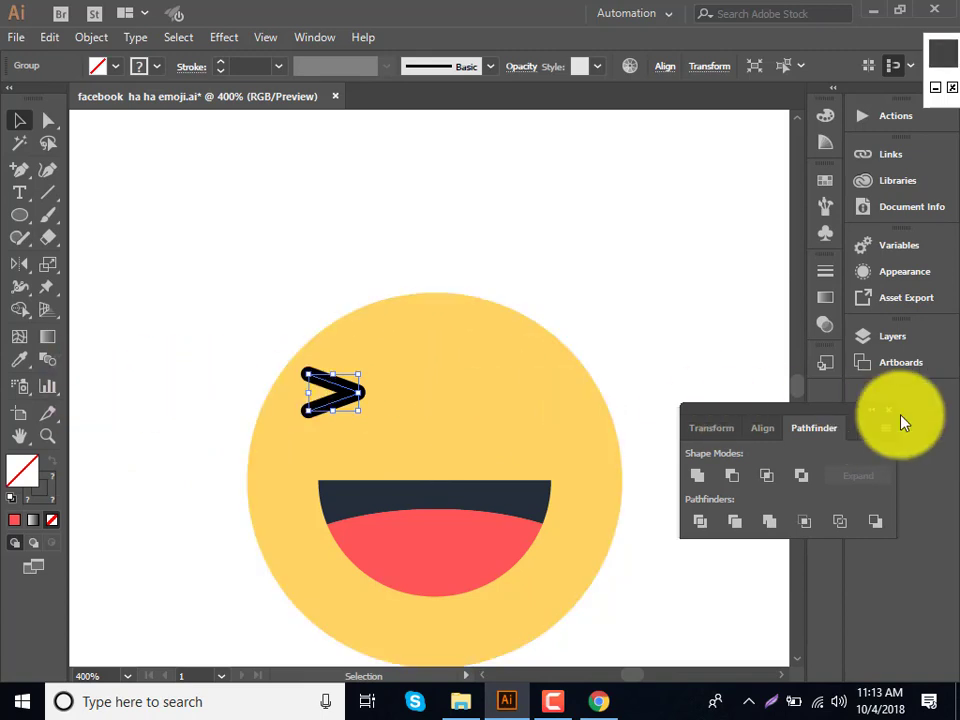
{"action": "double_click", "coordinate": [21, 266]}
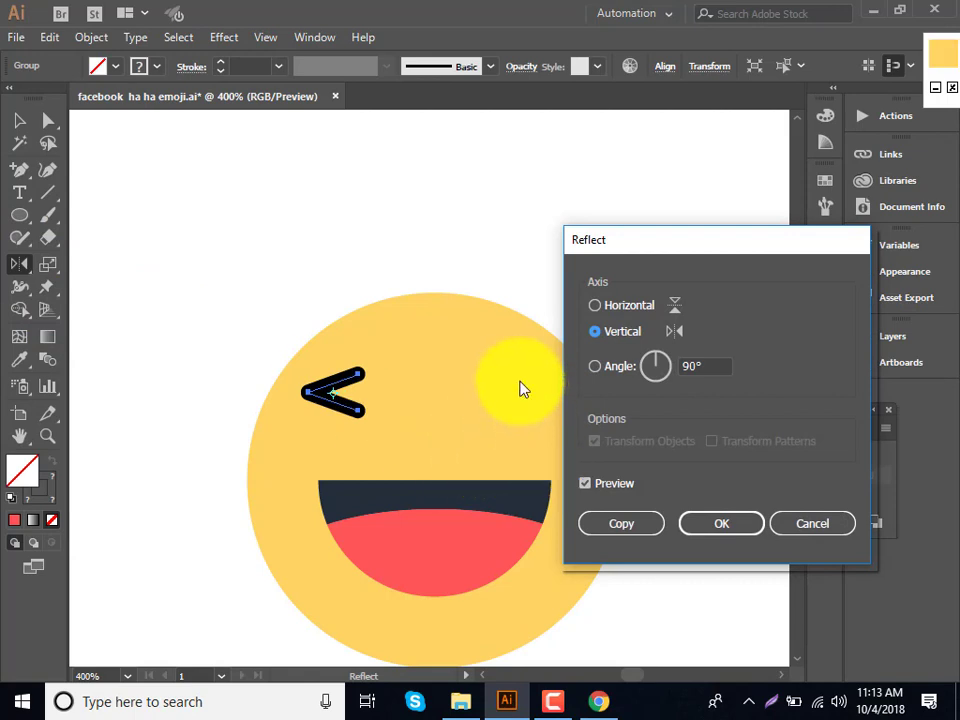
{"action": "left_click", "coordinate": [622, 527]}
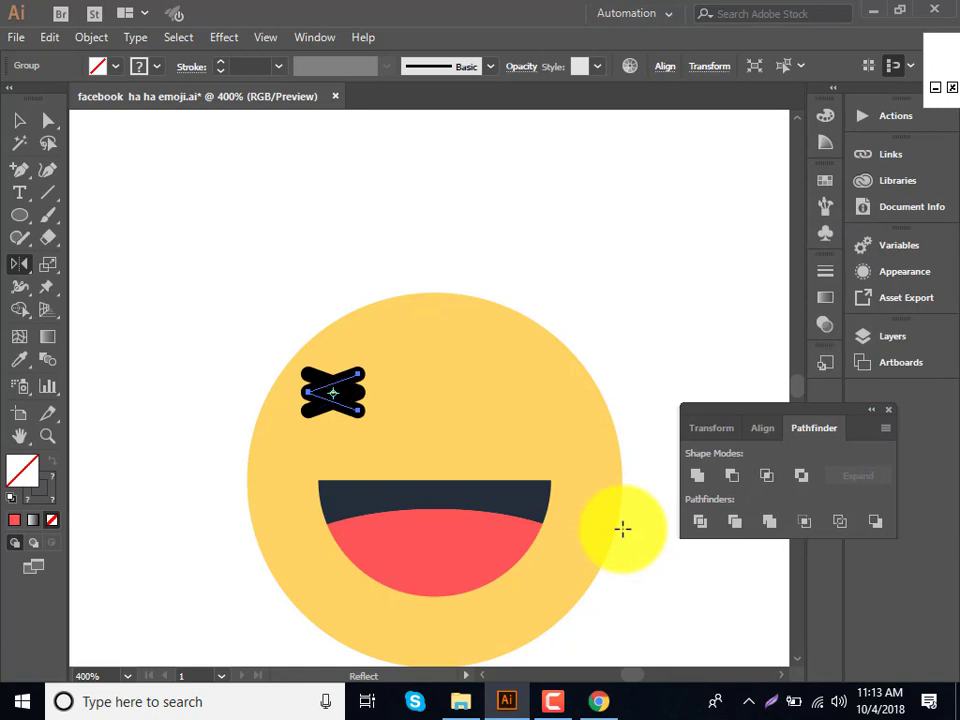
{"action": "key", "text": "Right"}
{"action": "key", "text": "Right"}
{"action": "key", "text": "Right"}
{"action": "key", "text": "Right"}
{"action": "key", "text": "Right"}
{"action": "key", "text": "Right"}
{"action": "key", "text": "Right"}
{"action": "key", "text": "Right"}
{"action": "key", "text": "Right"}
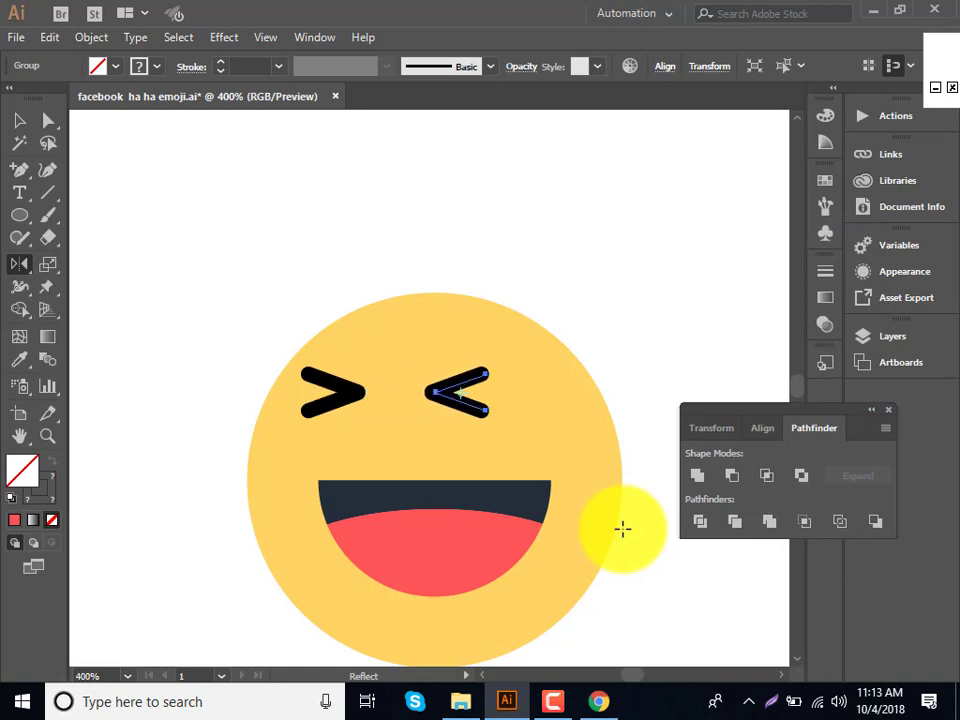
{"action": "key", "text": "Right"}
{"action": "key", "text": "Right"}
{"action": "key", "text": "Right"}
{"action": "key", "text": "Right"}
{"action": "key", "text": "Right"}
{"action": "key", "text": "Right"}
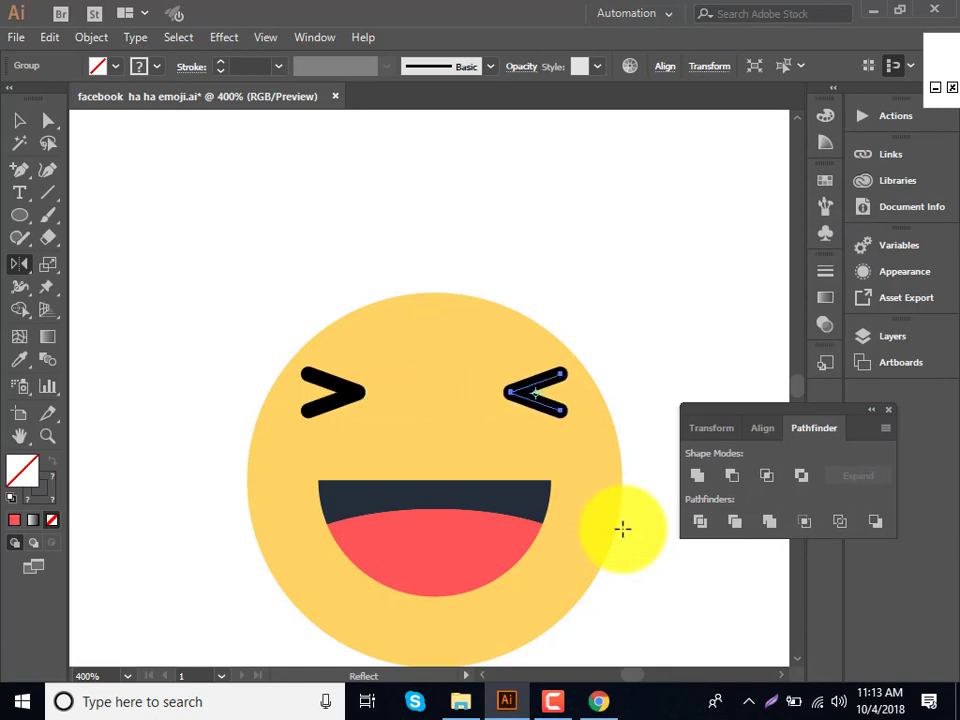
Select every part of the emoji and group them together.
{"action": "left_click", "coordinate": [40, 123]}
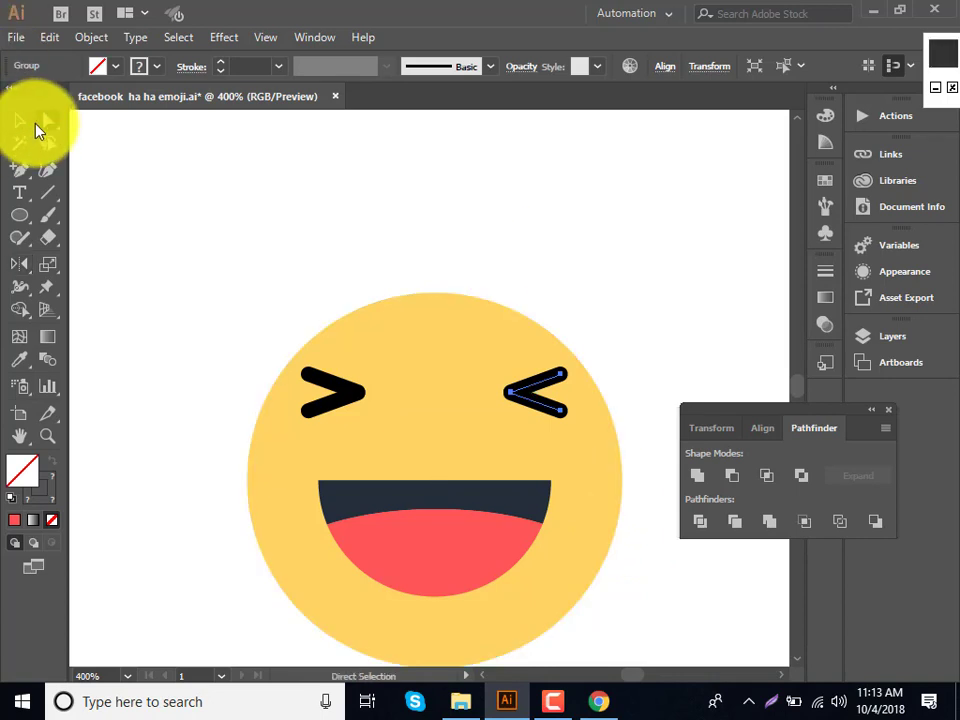
{"action": "left_click", "coordinate": [20, 122]}
{"action": "left_click", "coordinate": [231, 268]}
{"action": "scroll", "coordinate": [249, 281], "scroll_direction": "down", "scroll_amount": 1}
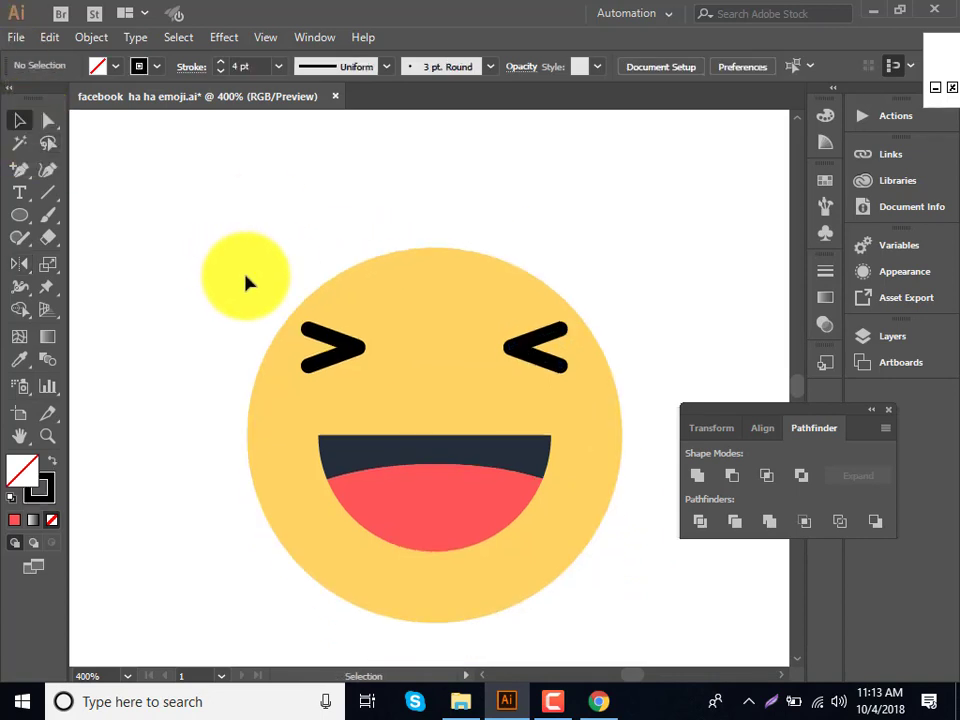
{"action": "left_click_drag", "start_coordinate": [210, 229], "coordinate": [639, 642]}
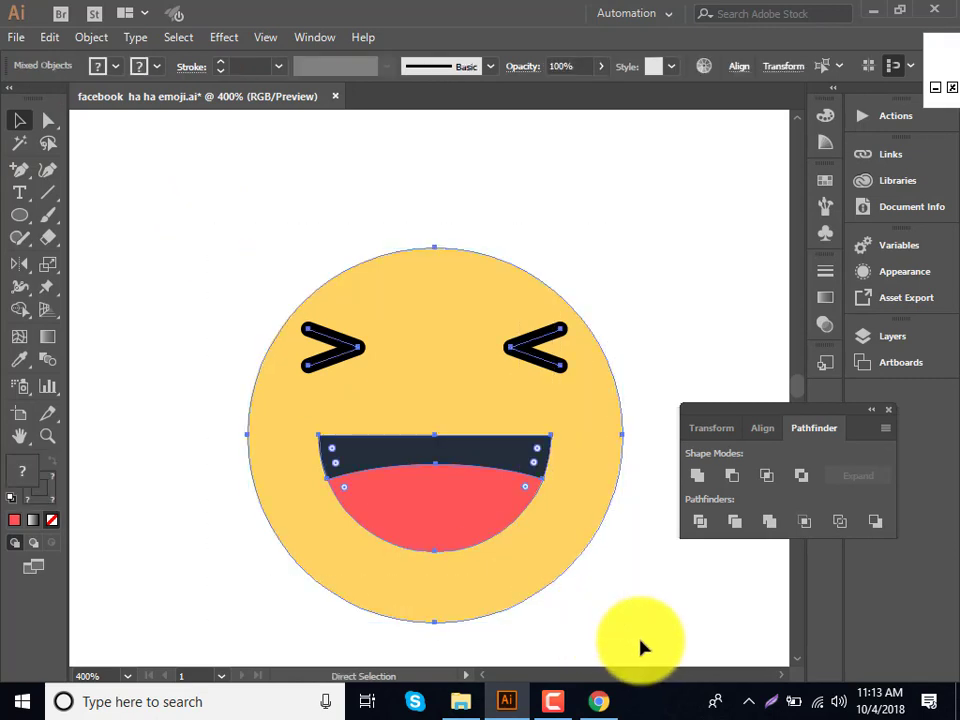
{"action": "key", "text": "ctrl+g"}
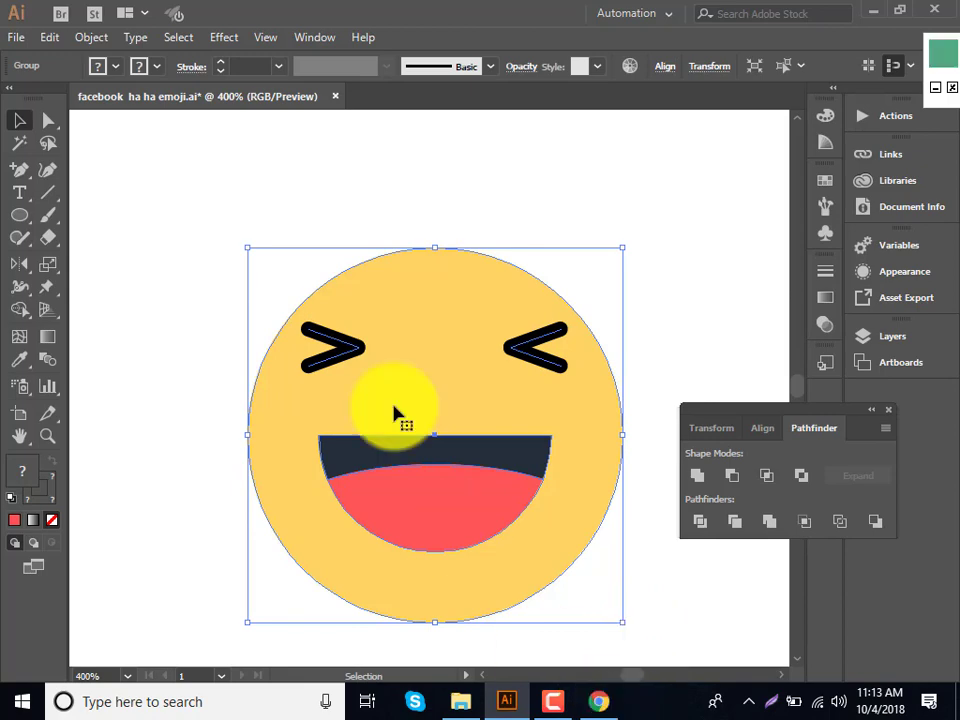
{"action": "left_click", "coordinate": [17, 36]}
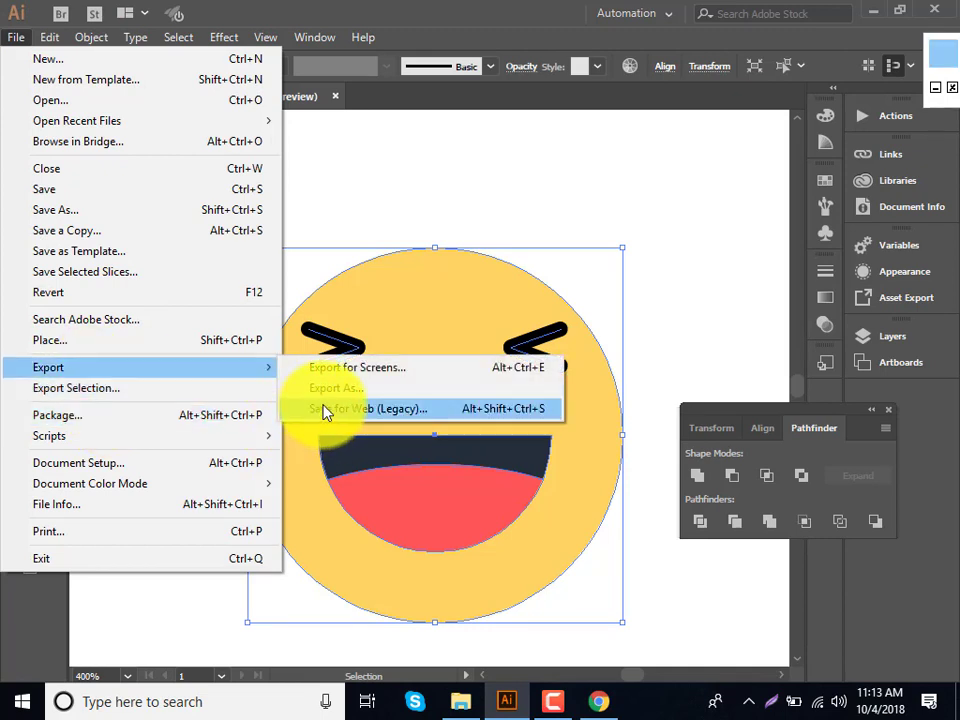
{"action": "mouse_move", "coordinate": [48, 367]}
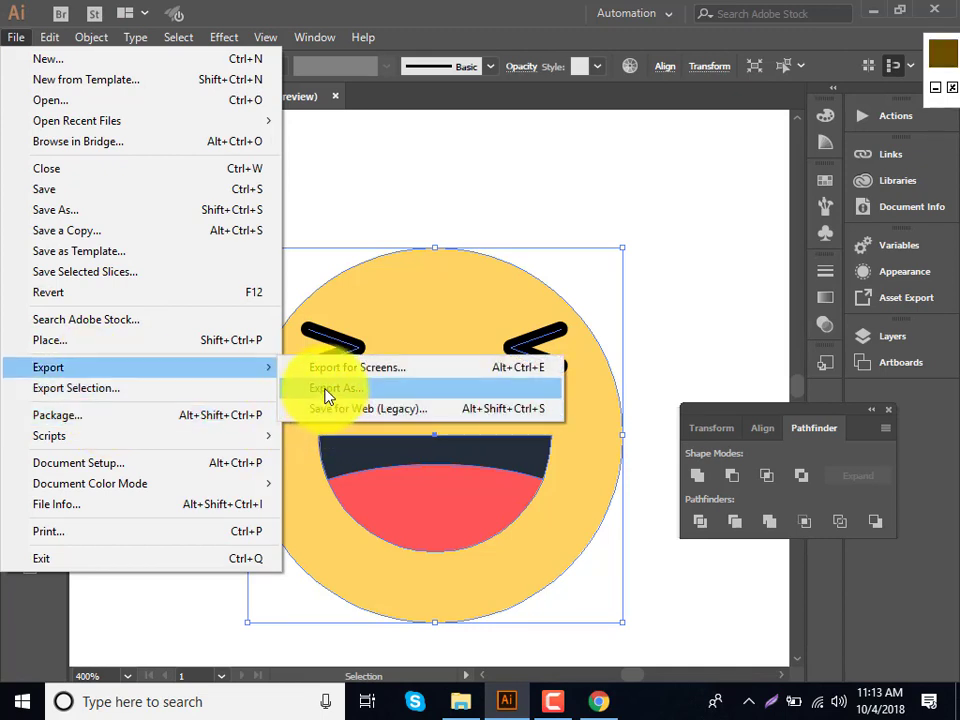
{"action": "left_click", "coordinate": [328, 397]}
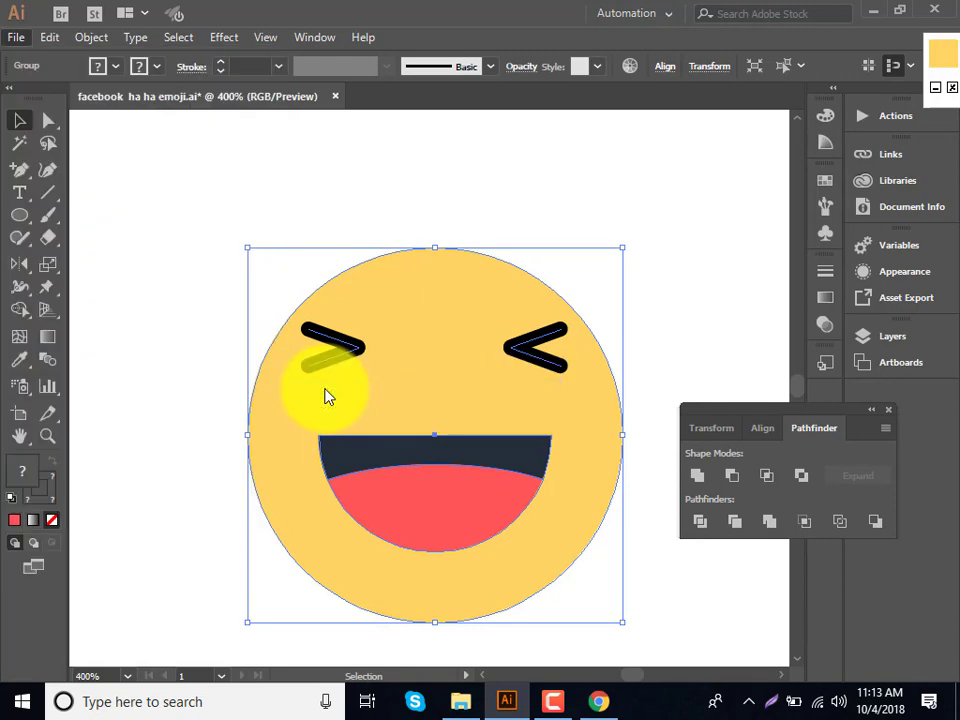
{"action": "left_click", "coordinate": [253, 379]}
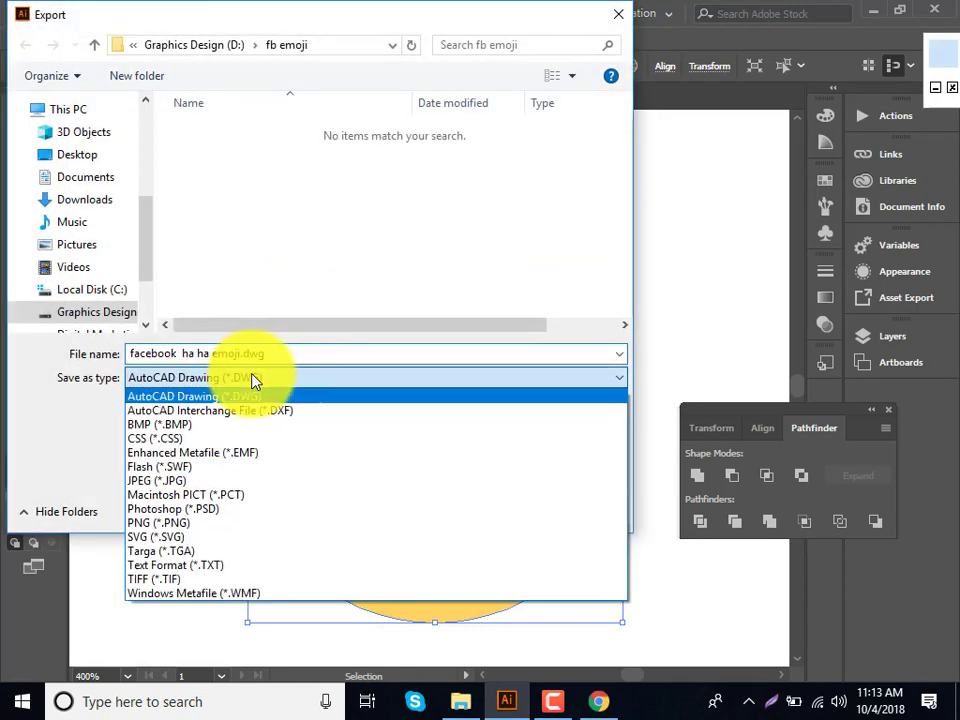
{"action": "left_click", "coordinate": [223, 523]}
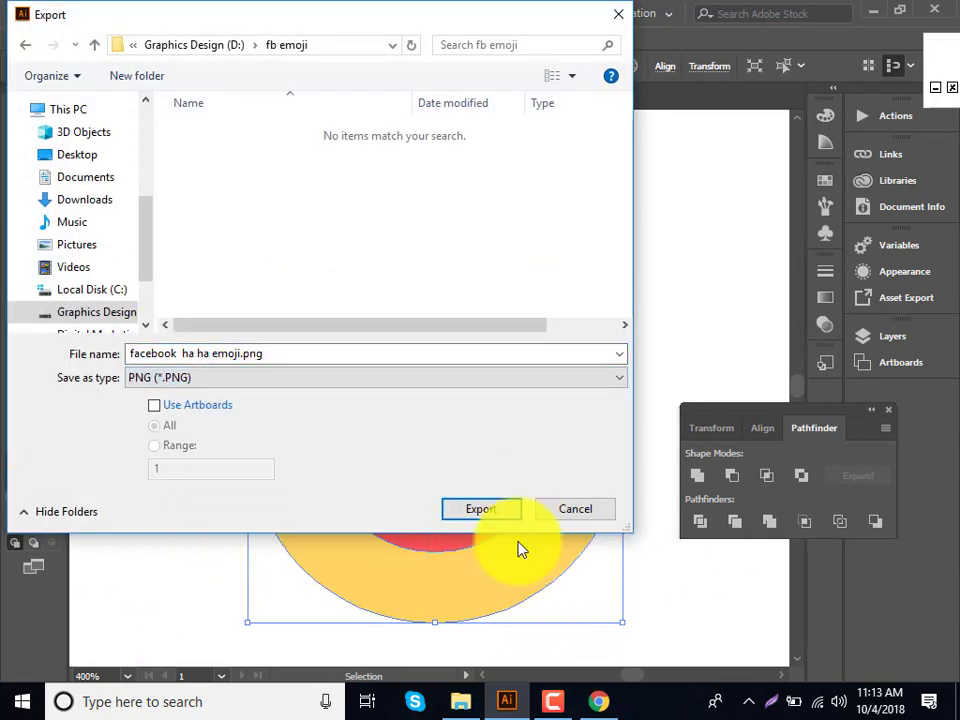
{"action": "left_click", "coordinate": [605, 513]}
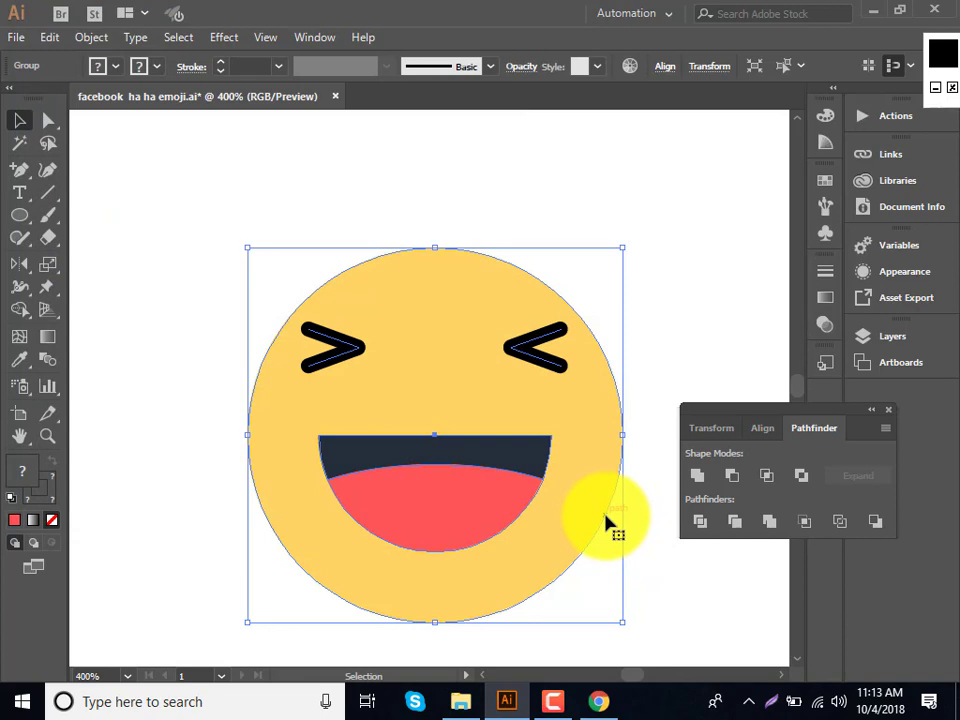
{"action": "scroll", "coordinate": [540, 664], "scroll_direction": "left", "scroll_amount": 5}
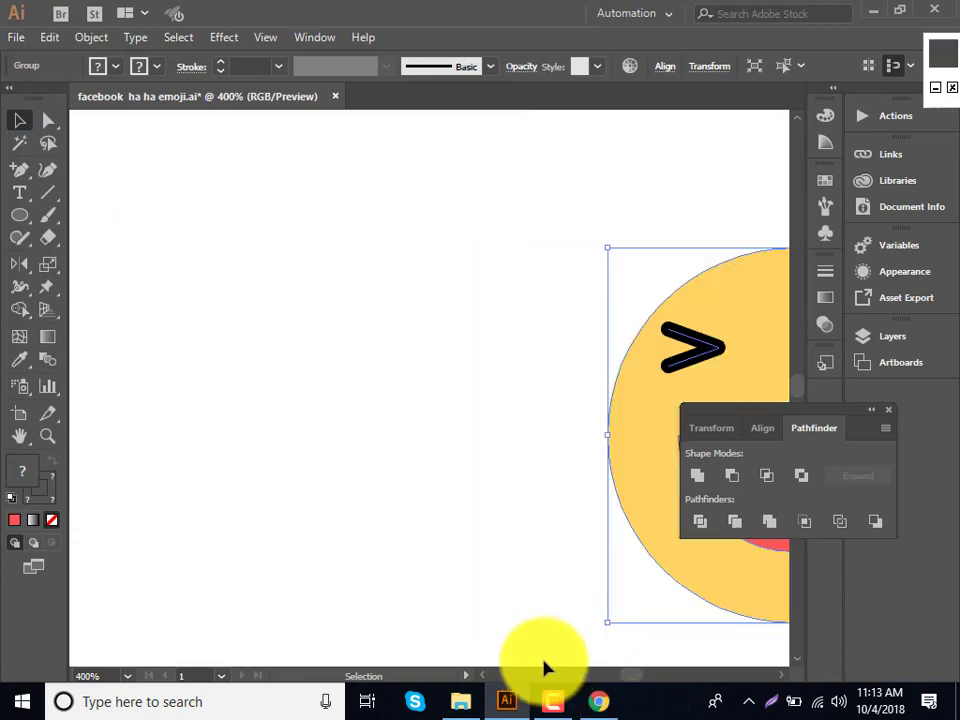
{"action": "left_click", "coordinate": [560, 700]}
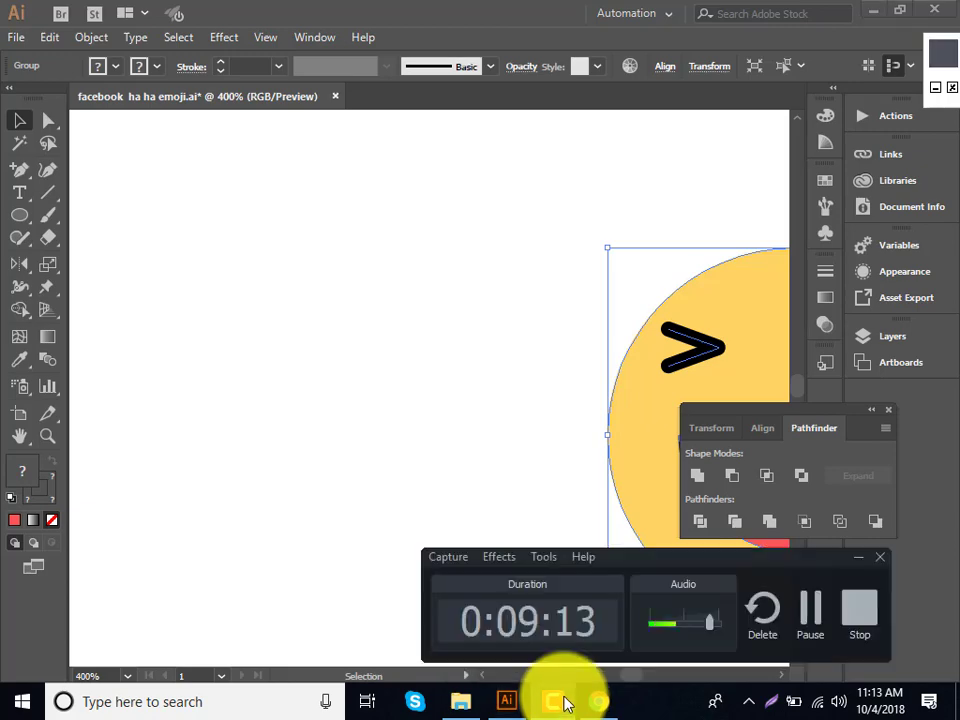